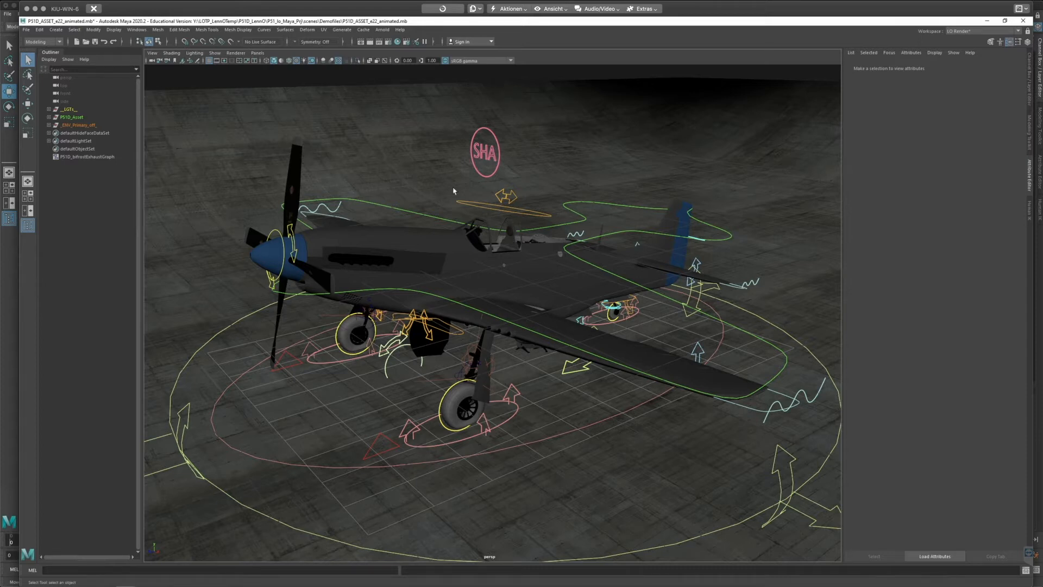
# Step: Inspect the P-51D aircraft and its rig controls from the front, side and rear on the textured ground
pyautogui.keyDown('alt'); pyautogui.moveTo(449, 184); pyautogui.dragTo(445, 182, button='middle'); pyautogui.keyUp('alt')
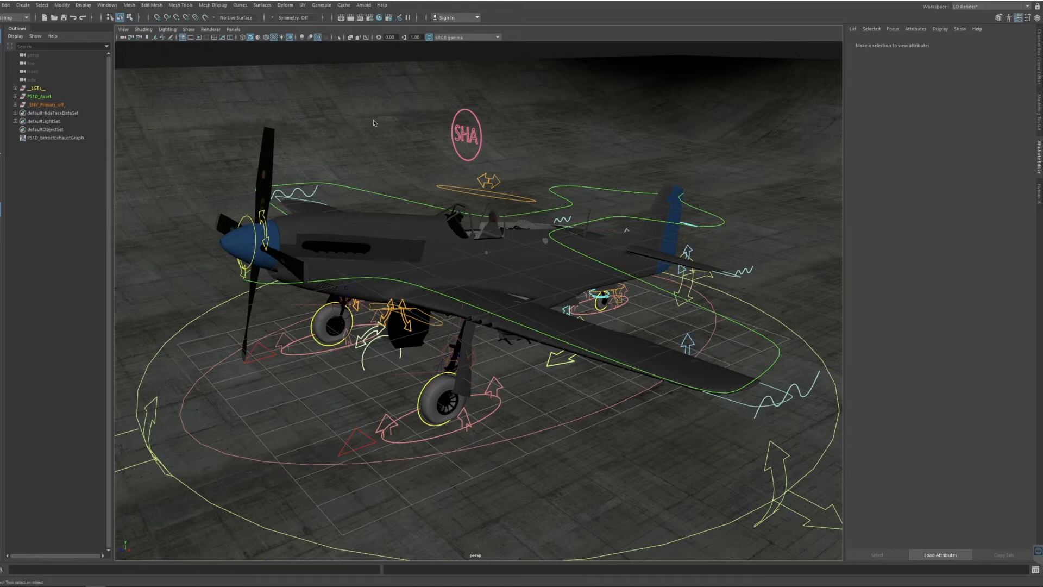
pyautogui.click(386, 164)
pyautogui.keyDown('alt'); pyautogui.moveTo(383, 166); pyautogui.dragTo(270, 174); pyautogui.keyUp('alt')
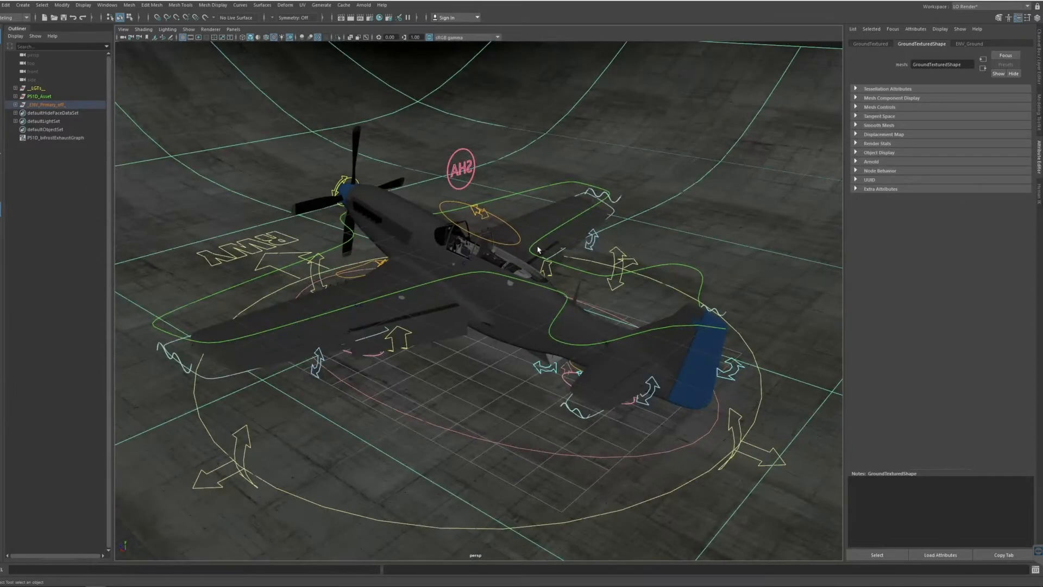
pyautogui.keyDown('alt'); pyautogui.moveTo(510, 257); pyautogui.dragTo(481, 260, button='middle'); pyautogui.keyUp('alt')
pyautogui.keyDown('alt'); pyautogui.moveTo(481, 259); pyautogui.dragTo(485, 260); pyautogui.keyUp('alt')
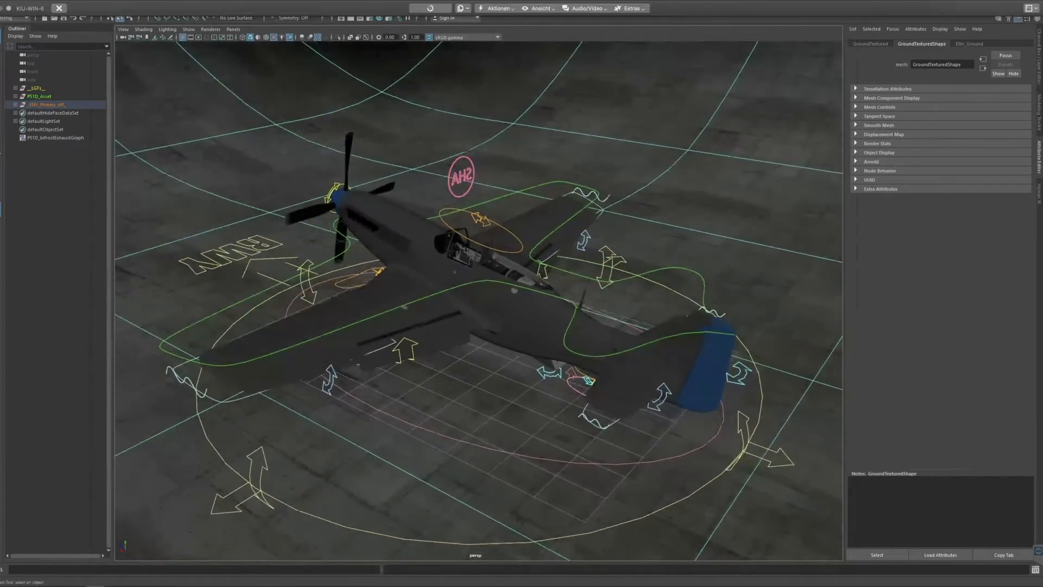
pyautogui.click(540, 8)
pyautogui.moveTo(543, 20)
pyautogui.click(630, 20)
pyautogui.moveTo(454, 257)
pyautogui.keyDown('alt'); pyautogui.mouseDown()
pyautogui.moveTo(475, 254)
pyautogui.moveTo(443, 245)
pyautogui.mouseUp(); pyautogui.keyUp('alt')
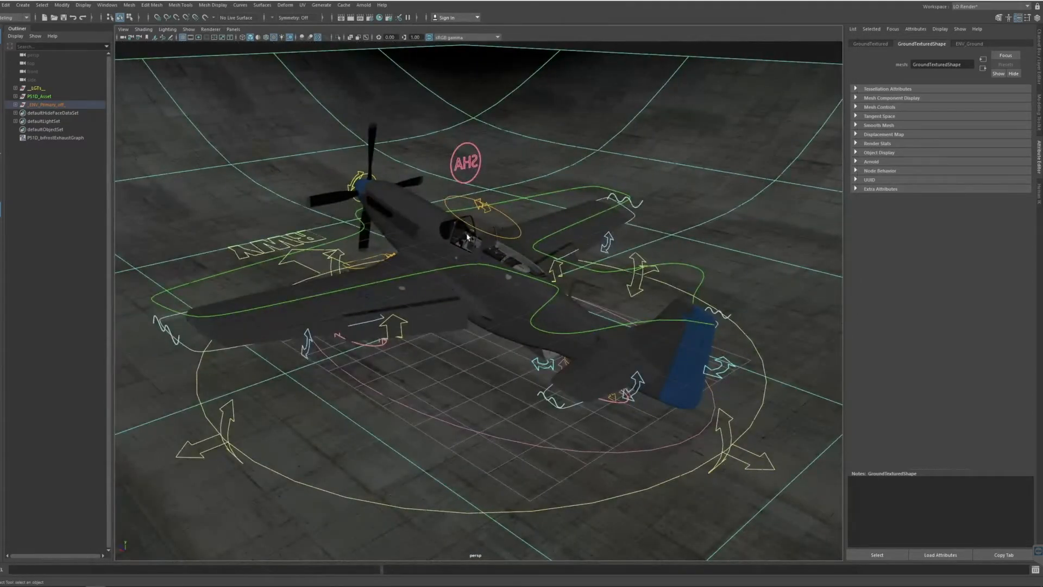
pyautogui.keyDown('alt'); pyautogui.moveTo(503, 214); pyautogui.dragTo(459, 202); pyautogui.keyUp('alt')
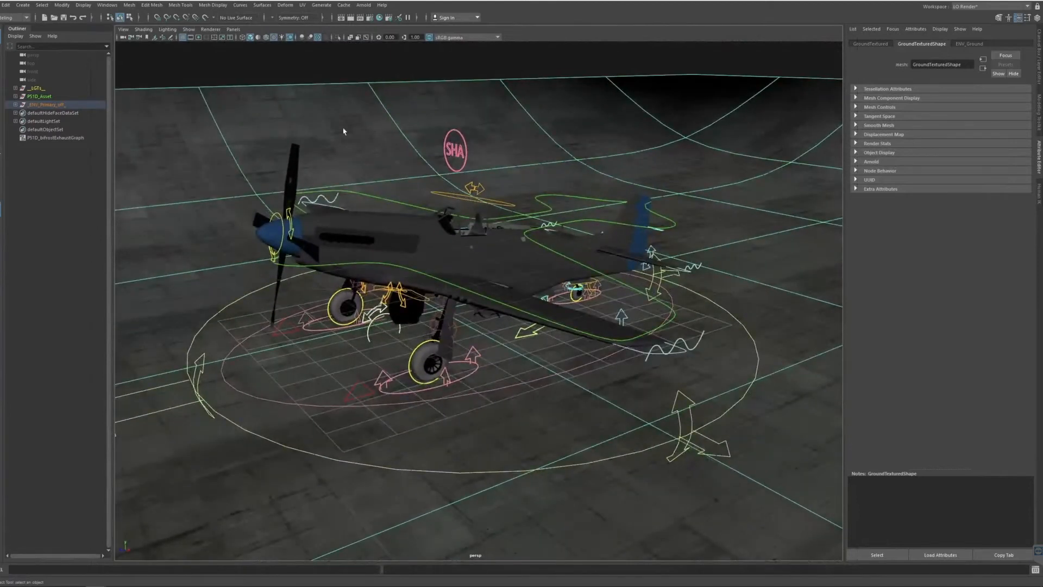
pyautogui.keyDown('alt'); pyautogui.moveTo(397, 155); pyautogui.dragTo(388, 188); pyautogui.keyUp('alt')
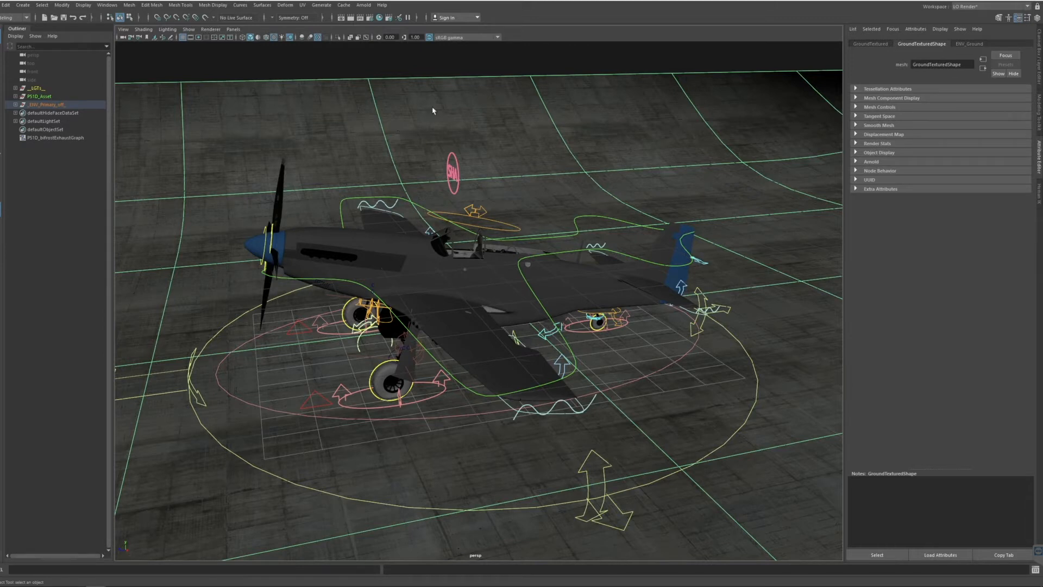
pyautogui.keyDown('alt'); pyautogui.moveTo(390, 150); pyautogui.dragTo(416, 170); pyautogui.keyUp('alt')
pyautogui.keyDown('alt'); pyautogui.moveTo(416, 170); pyautogui.dragTo(375, 178, button='right'); pyautogui.keyUp('alt')
pyautogui.keyDown('alt'); pyautogui.moveTo(375, 179); pyautogui.dragTo(374, 159); pyautogui.keyUp('alt')
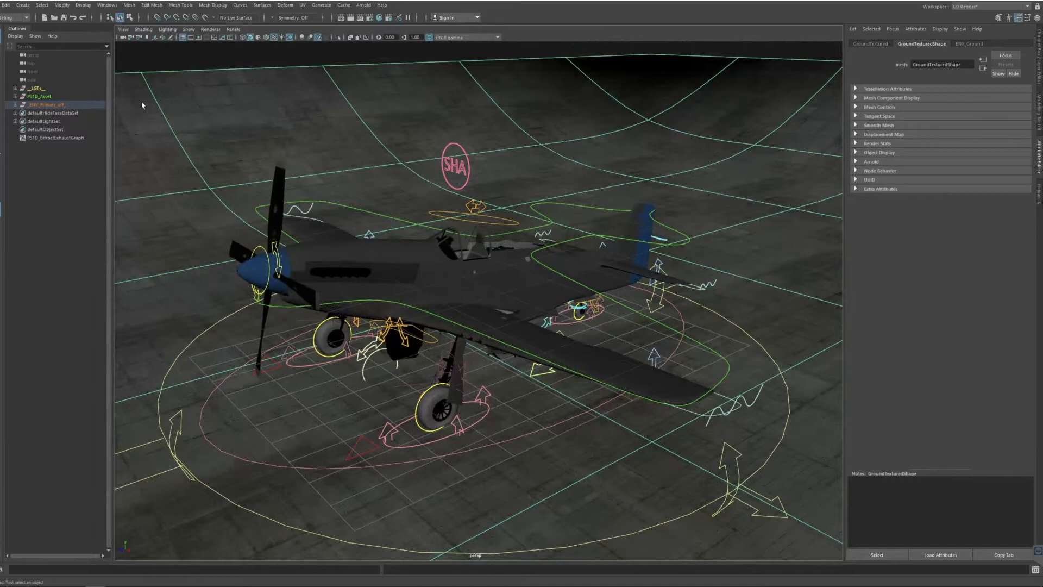
# Step: Examine the contents of the lights and environment groups in the scene hierarchy, and clear the selection
pyautogui.click(40, 96)
pyautogui.click(36, 88)
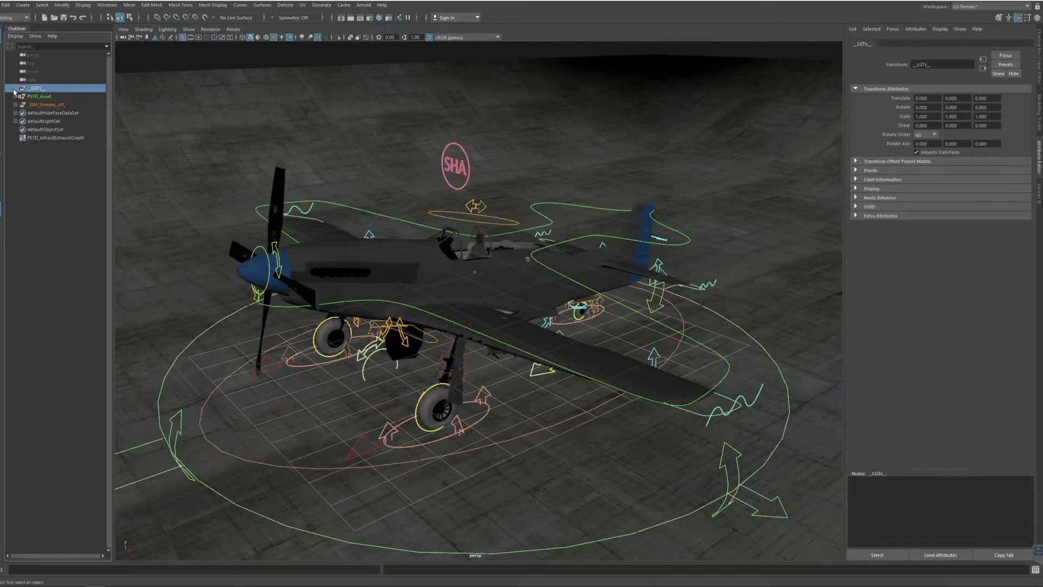
pyautogui.click(15, 89)
pyautogui.click(14, 89)
pyautogui.click(15, 89)
pyautogui.click(14, 89)
pyautogui.click(44, 105)
pyautogui.click(16, 105)
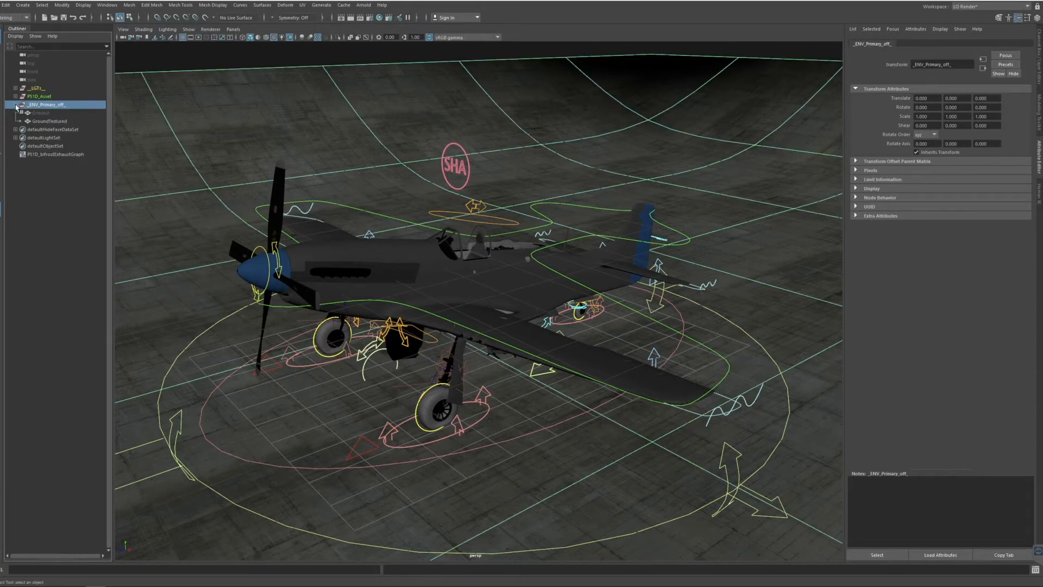
pyautogui.click(15, 105)
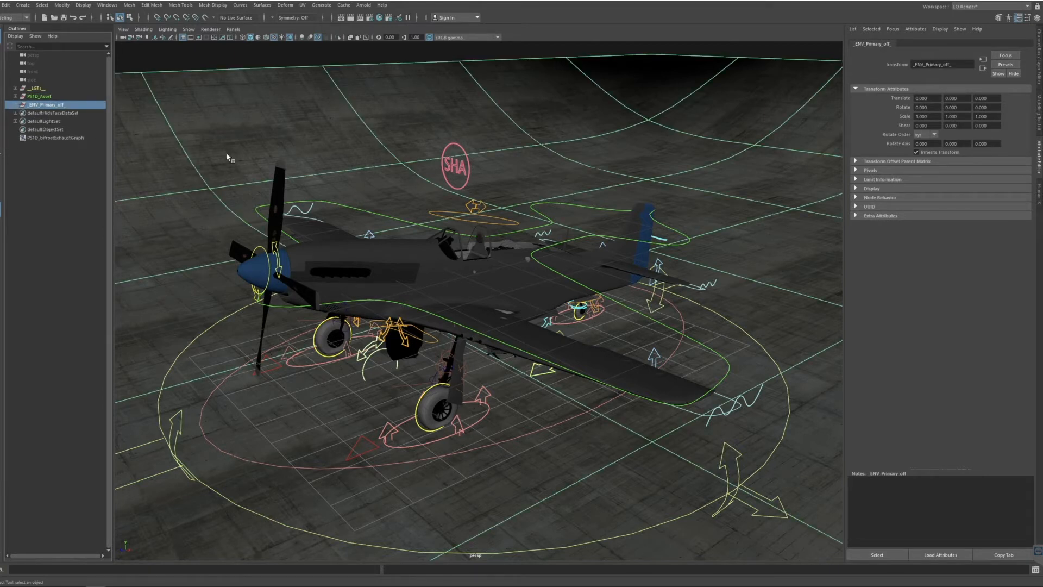
pyautogui.click(255, 58)
# Step: Open the render settings and review the render device, camera sampling and adaptive sampling options
pyautogui.keyDown('alt'); pyautogui.moveTo(461, 245); pyautogui.dragTo(430, 275); pyautogui.keyUp('alt')
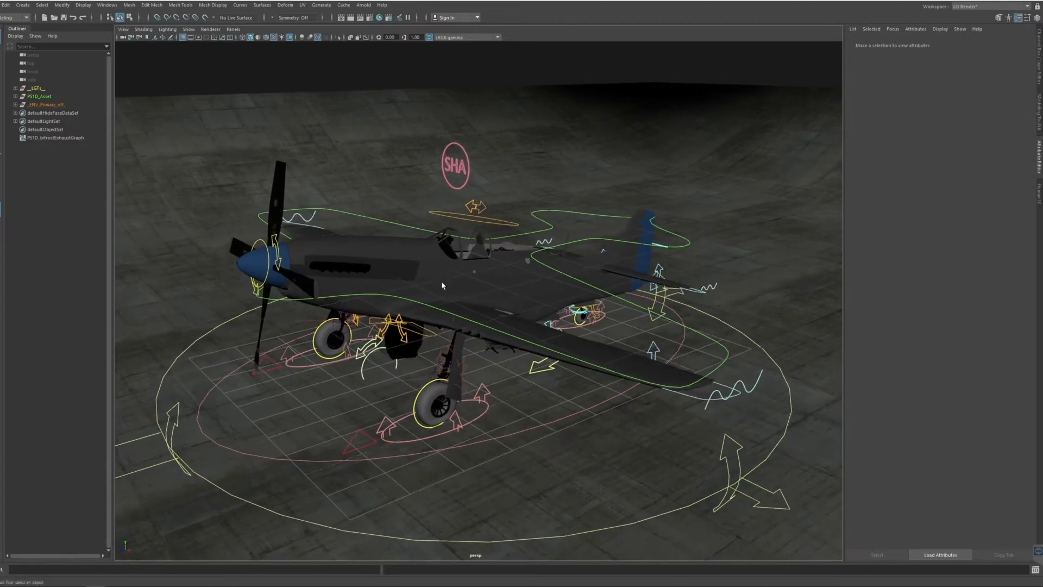
pyautogui.keyDown('alt'); pyautogui.moveTo(427, 263); pyautogui.dragTo(423, 244, button='middle'); pyautogui.keyUp('alt')
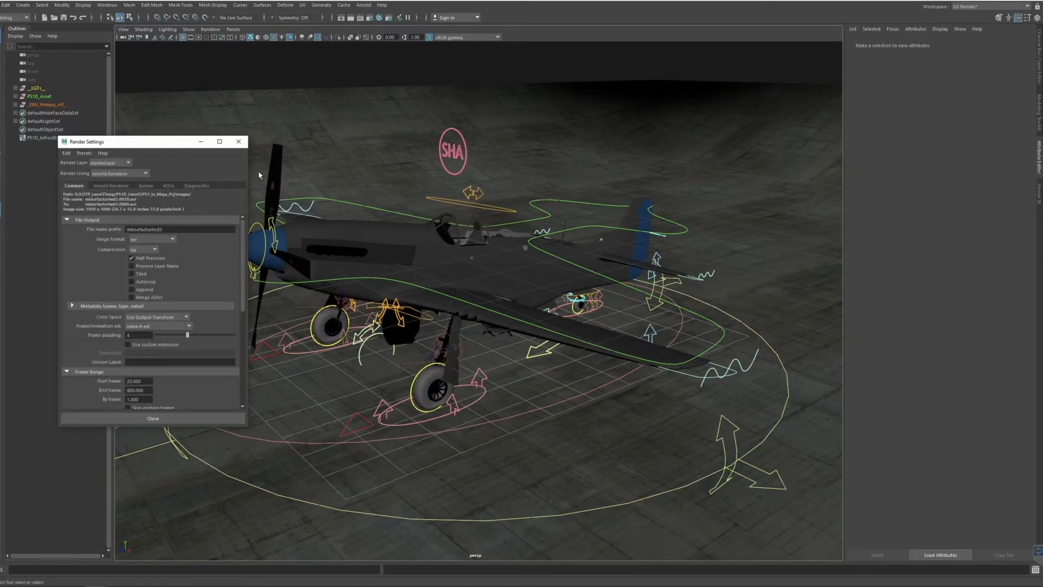
pyautogui.moveTo(136, 141); pyautogui.dragTo(687, 155)
pyautogui.click(697, 199)
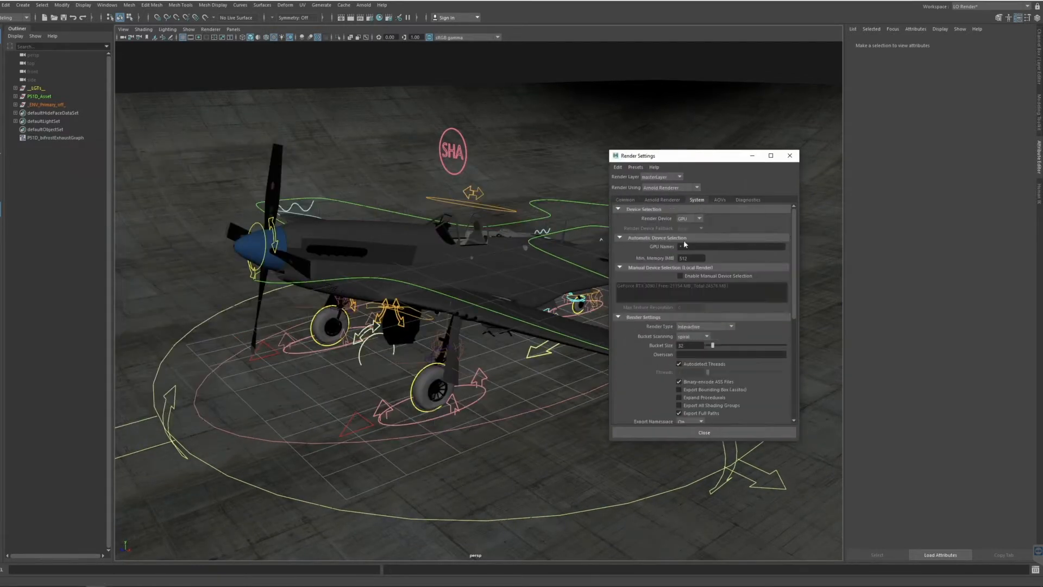
pyautogui.click(672, 199)
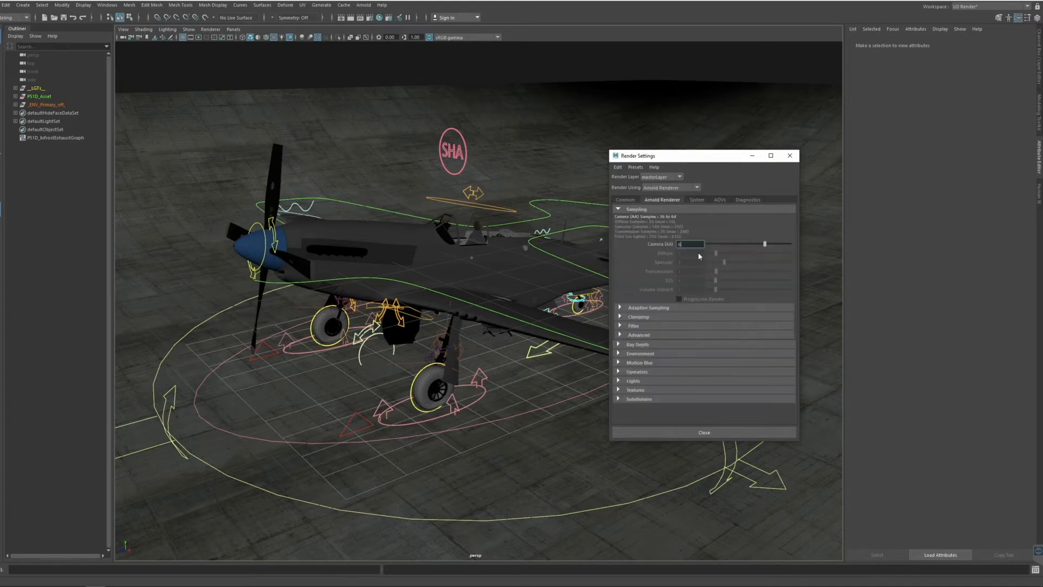
pyautogui.click(648, 307)
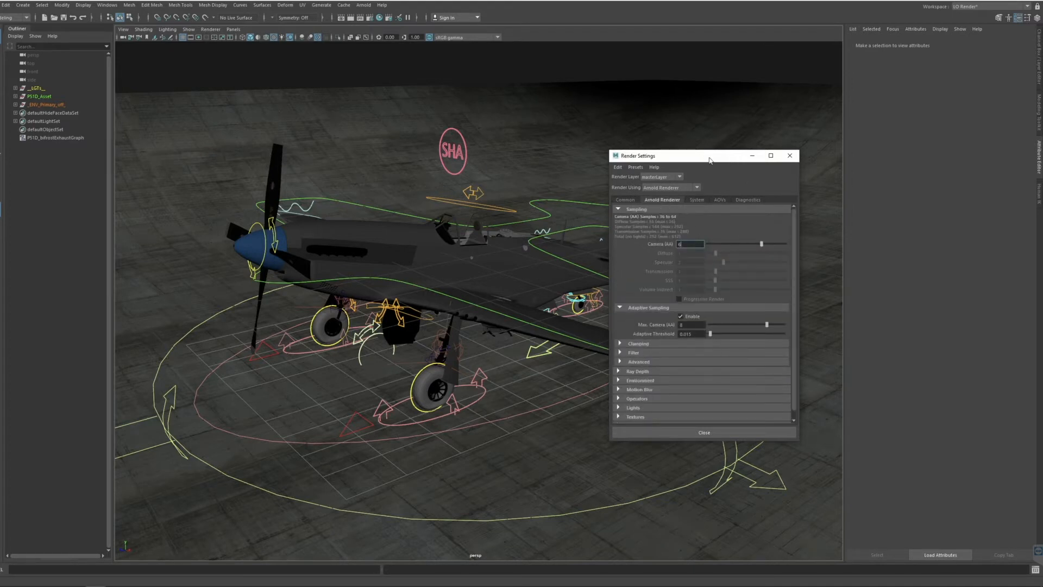
pyautogui.moveTo(701, 160); pyautogui.dragTo(802, 162)
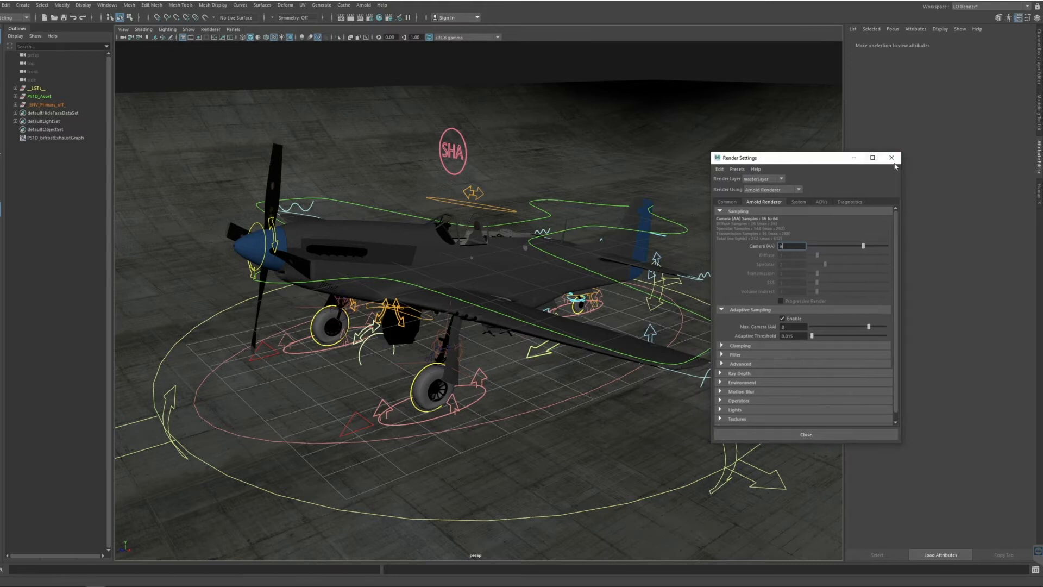
# Step: Clear the output file name prefix in the render settings and close the settings window
pyautogui.click(736, 202)
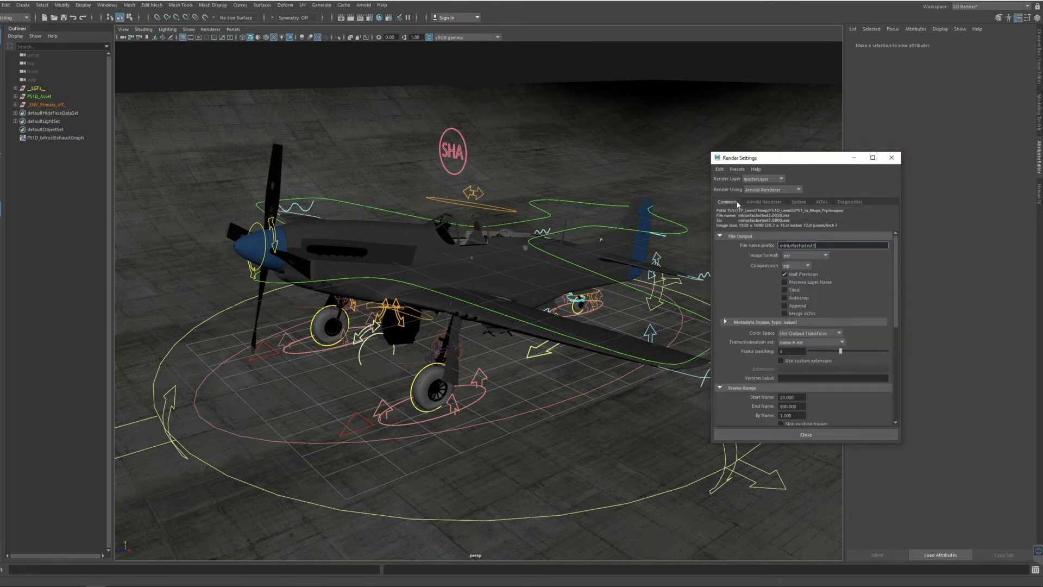
pyautogui.doubleClick(824, 245)
pyautogui.press('BackSpace')
pyautogui.press('Return')
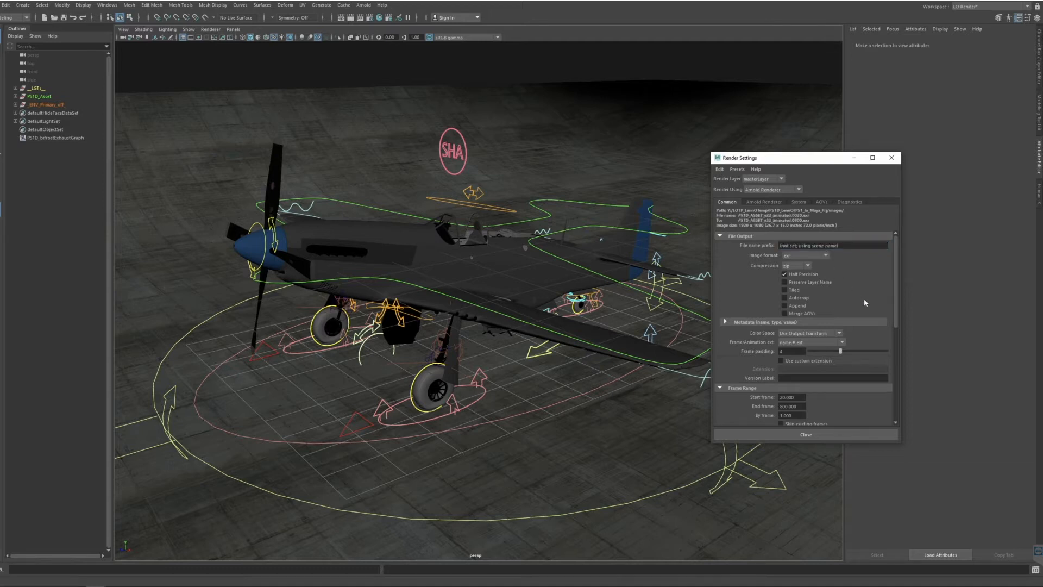
pyautogui.click(764, 201)
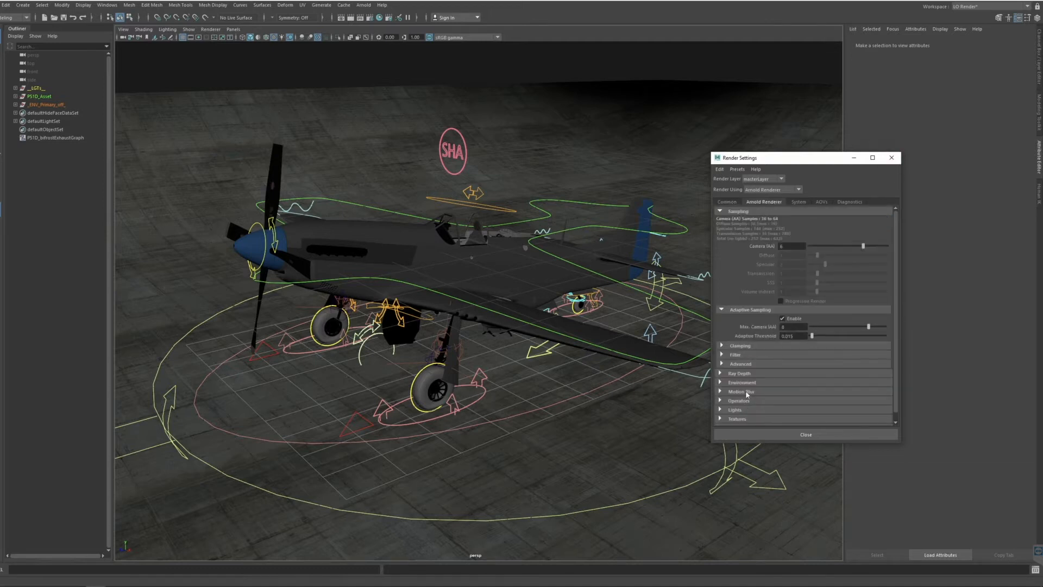
pyautogui.click(892, 157)
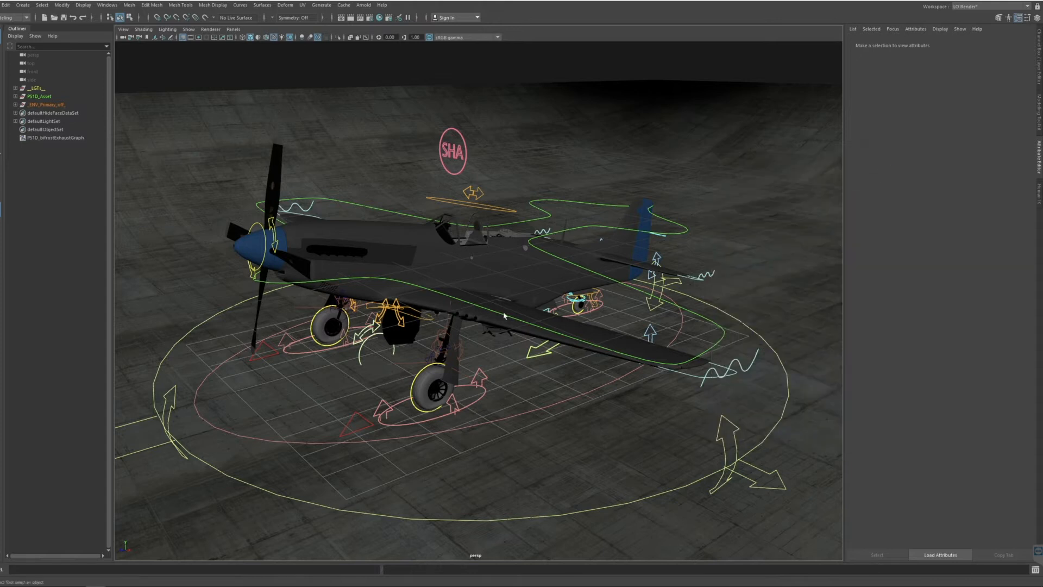
# Step: Select the aiSky_Warm light in the lights group and render the aircraft's perspective view in the Arnold RenderView
pyautogui.moveTo(504, 315)
pyautogui.keyDown('alt'); pyautogui.mouseDown()
pyautogui.moveTo(493, 305)
pyautogui.moveTo(491, 313)
pyautogui.mouseUp(); pyautogui.keyUp('alt')
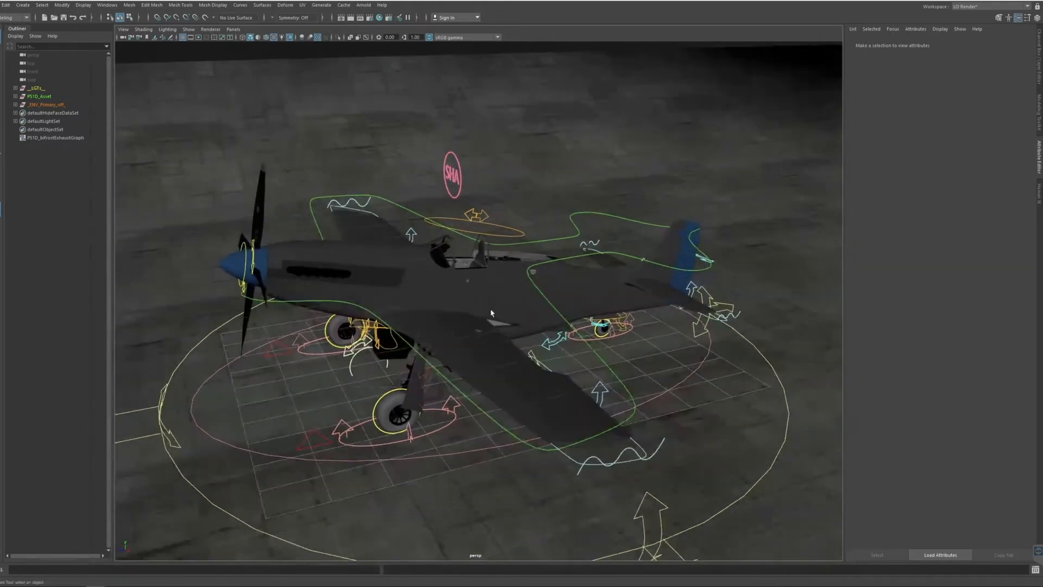
pyautogui.moveTo(525, 270)
pyautogui.keyDown('alt'); pyautogui.mouseDown()
pyautogui.moveTo(572, 293)
pyautogui.moveTo(544, 277)
pyautogui.mouseUp(); pyautogui.keyUp('alt')
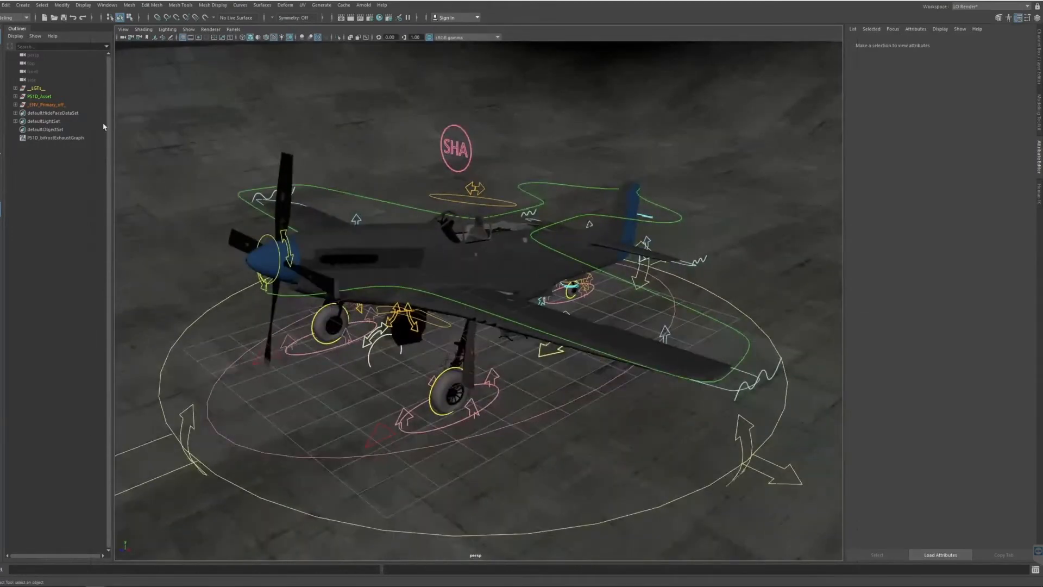
pyautogui.click(15, 87)
pyautogui.click(42, 105)
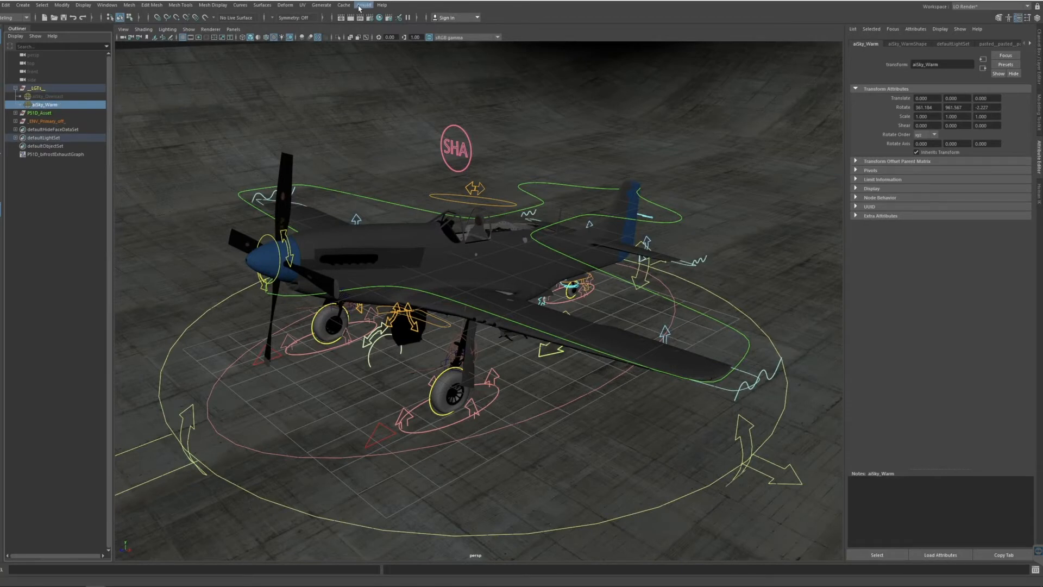
pyautogui.click(362, 5)
pyautogui.click(381, 20)
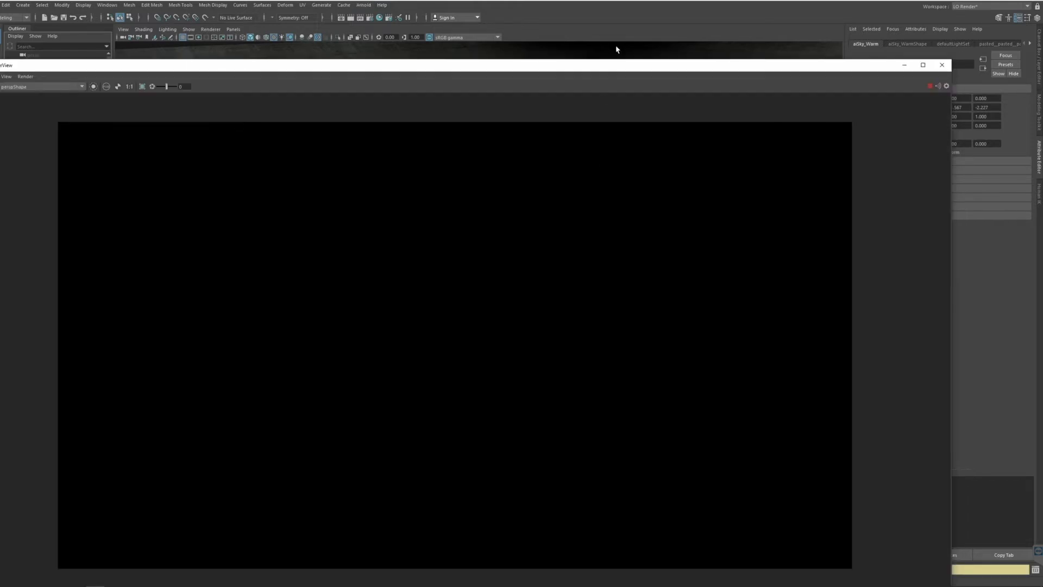
pyautogui.moveTo(510, 70); pyautogui.dragTo(561, 39)
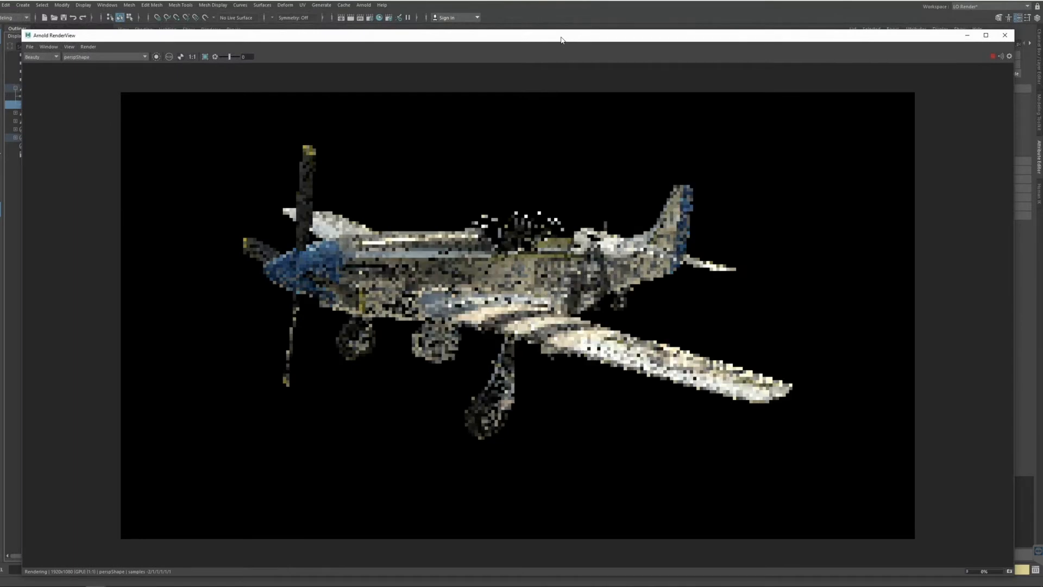
pyautogui.moveTo(546, 37)
pyautogui.mouseDown()
pyautogui.moveTo(530, 50)
pyautogui.moveTo(553, 32)
pyautogui.moveTo(528, 49)
pyautogui.moveTo(536, 37)
pyautogui.mouseUp()
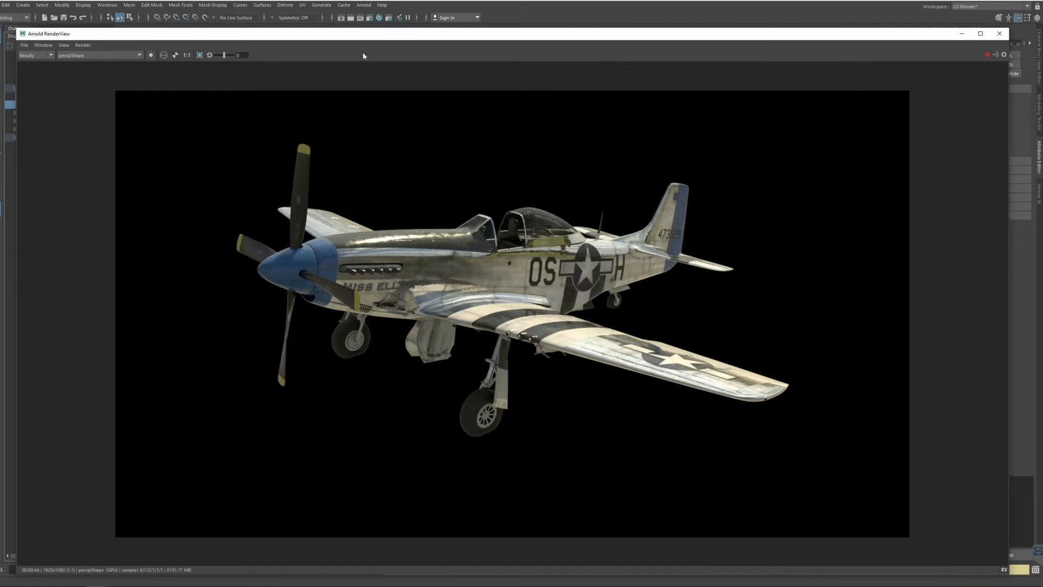
# Step: Examine the live render of the warmly lit aircraft from above the rear and from its side
pyautogui.moveTo(326, 35)
pyautogui.mouseDown()
pyautogui.moveTo(418, 142)
pyautogui.moveTo(401, 198)
pyautogui.moveTo(378, 17)
pyautogui.moveTo(378, 46)
pyautogui.moveTo(346, 29)
pyautogui.moveTo(321, 48)
pyautogui.mouseUp()
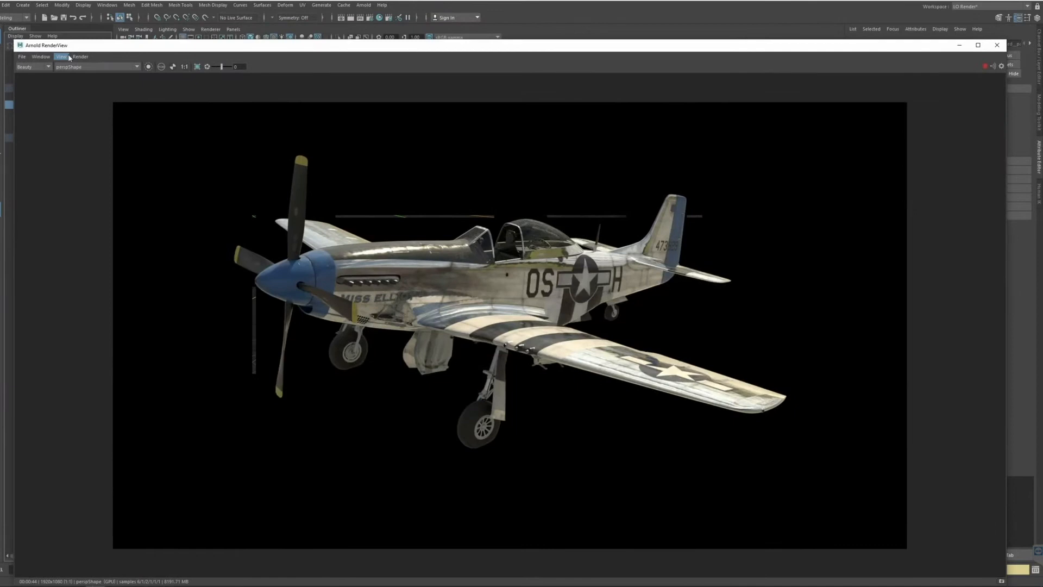
pyautogui.click(41, 56)
pyautogui.click(36, 55)
pyautogui.keyDown('alt'); pyautogui.moveTo(613, 185); pyautogui.dragTo(565, 190); pyautogui.keyUp('alt')
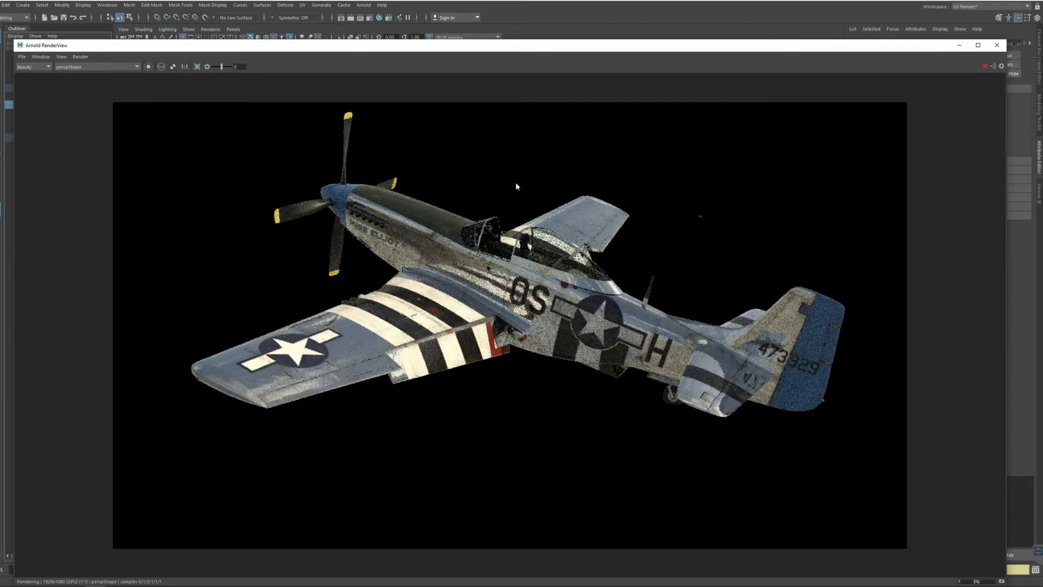
pyautogui.keyDown('alt'); pyautogui.moveTo(524, 179); pyautogui.dragTo(546, 171); pyautogui.keyUp('alt')
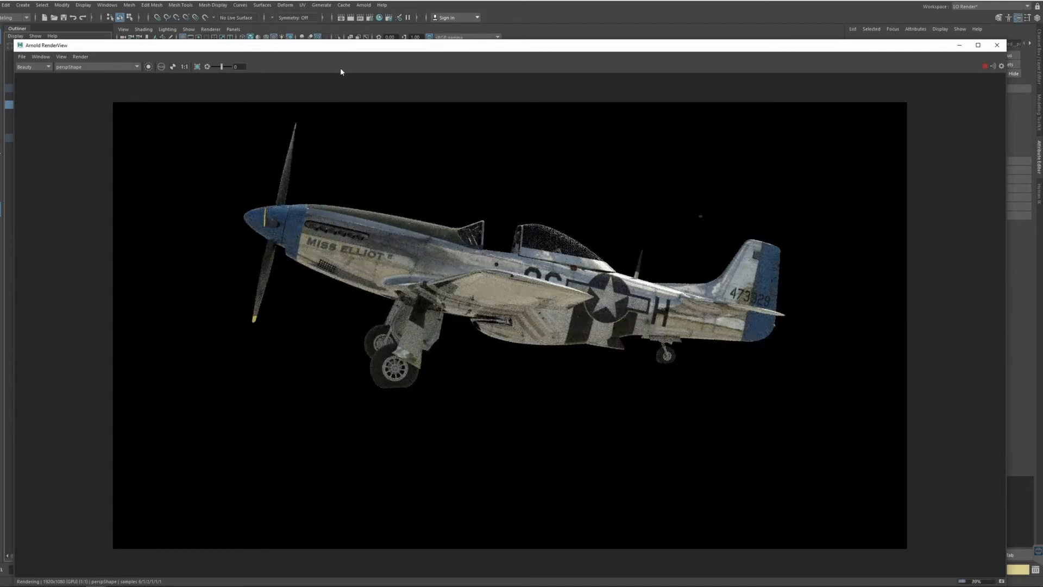
# Step: Switch the scene lighting by hiding the aiSky_Warm light and showing the aiSky_Overcast light
pyautogui.moveTo(262, 50); pyautogui.dragTo(451, 56)
pyautogui.click(56, 98)
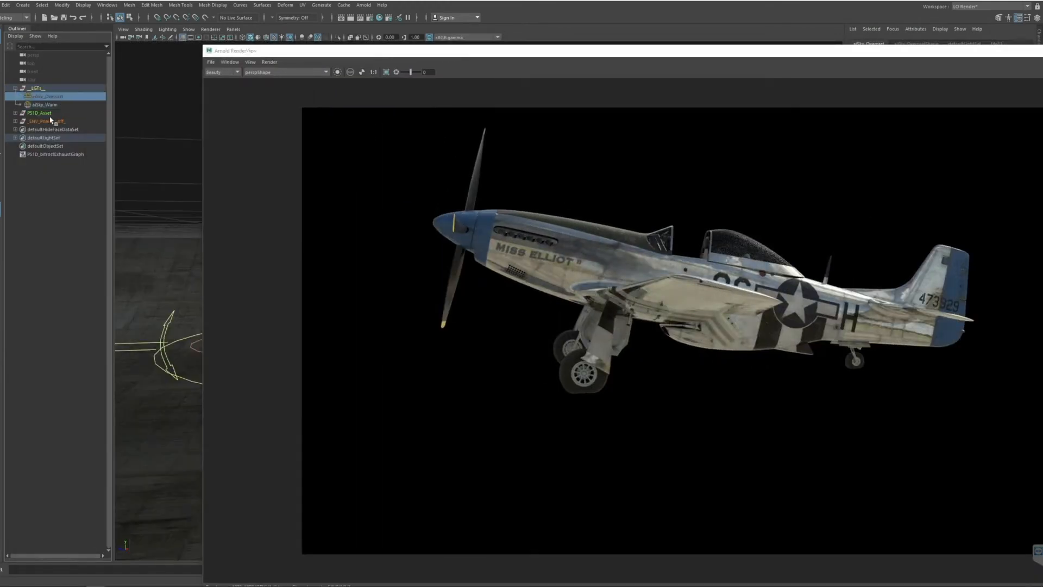
pyautogui.click(57, 106)
pyautogui.hotkey('ctrl', 'h')
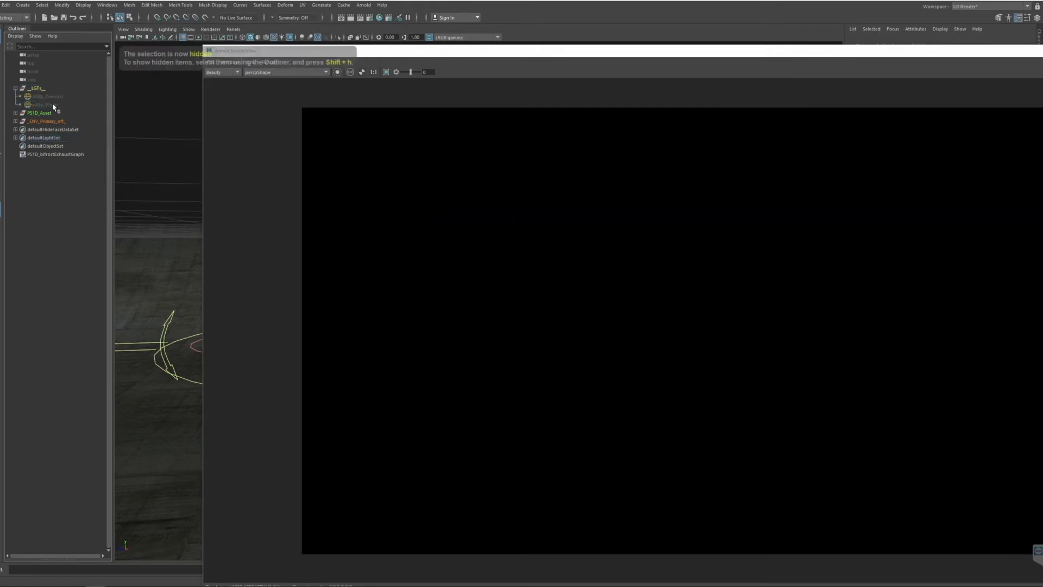
pyautogui.click(52, 99)
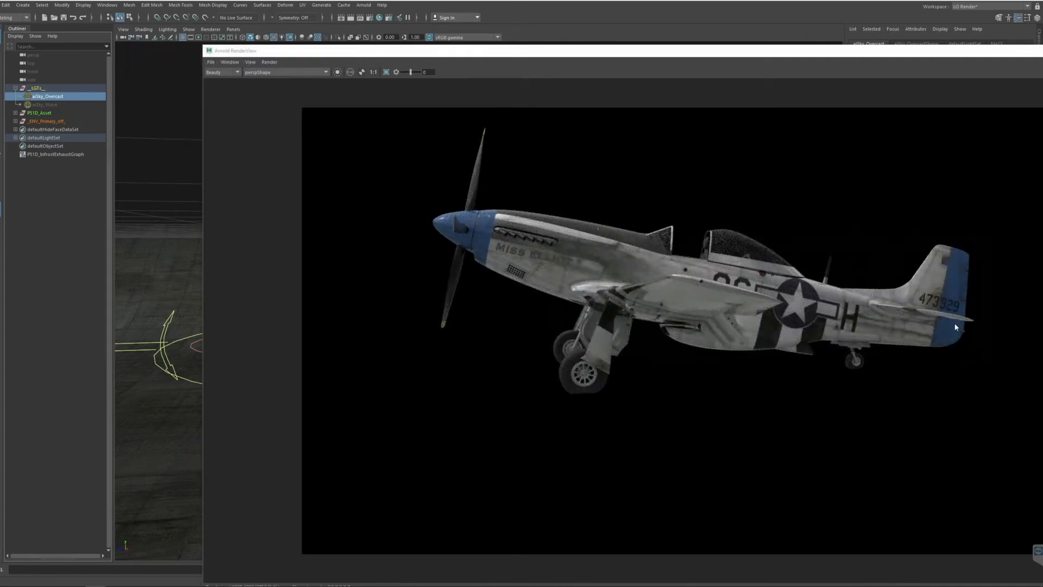
# Step: Examine the overcast render from behind the aircraft and close up at the wing root and fuselage markings
pyautogui.moveTo(544, 52); pyautogui.dragTo(401, 90)
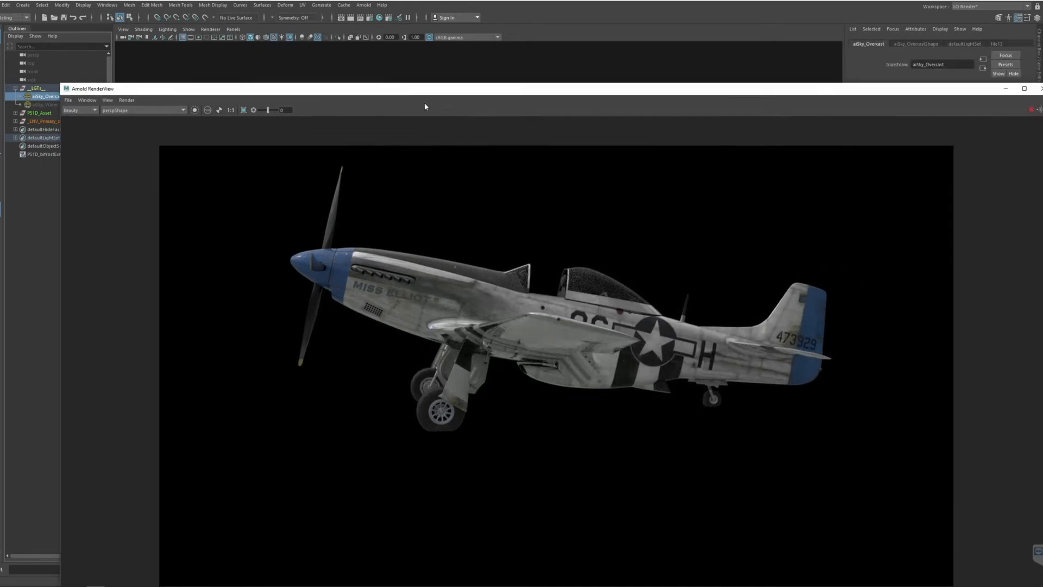
pyautogui.moveTo(500, 93); pyautogui.dragTo(487, 141)
pyautogui.keyDown('alt'); pyautogui.moveTo(570, 96); pyautogui.dragTo(491, 100); pyautogui.keyUp('alt')
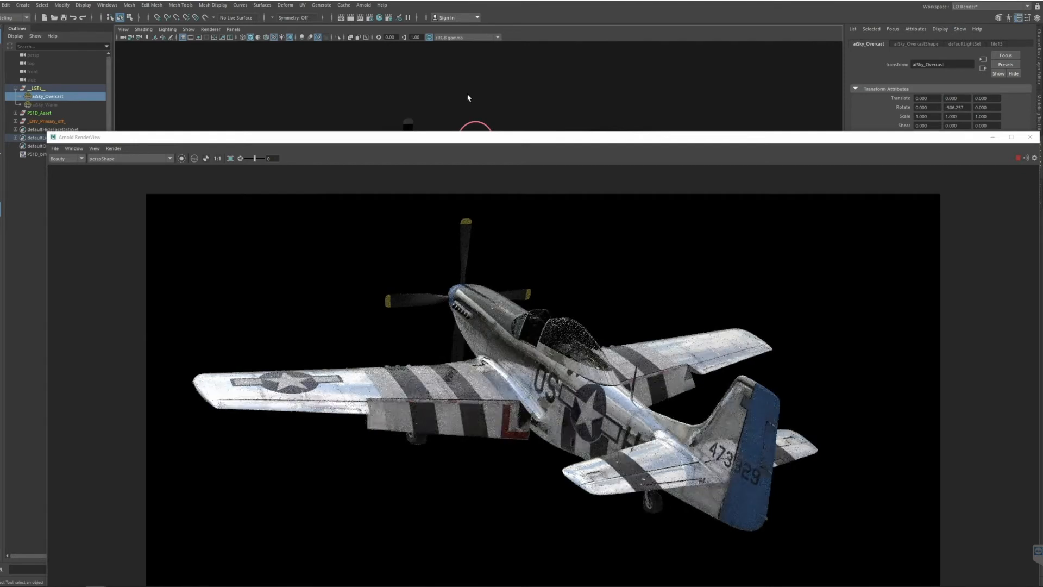
pyautogui.moveTo(418, 96)
pyautogui.keyDown('alt'); pyautogui.mouseDown()
pyautogui.moveTo(477, 97)
pyautogui.moveTo(427, 100)
pyautogui.mouseUp(); pyautogui.keyUp('alt')
pyautogui.keyDown('alt'); pyautogui.moveTo(427, 99); pyautogui.dragTo(626, 93, button='right'); pyautogui.keyUp('alt')
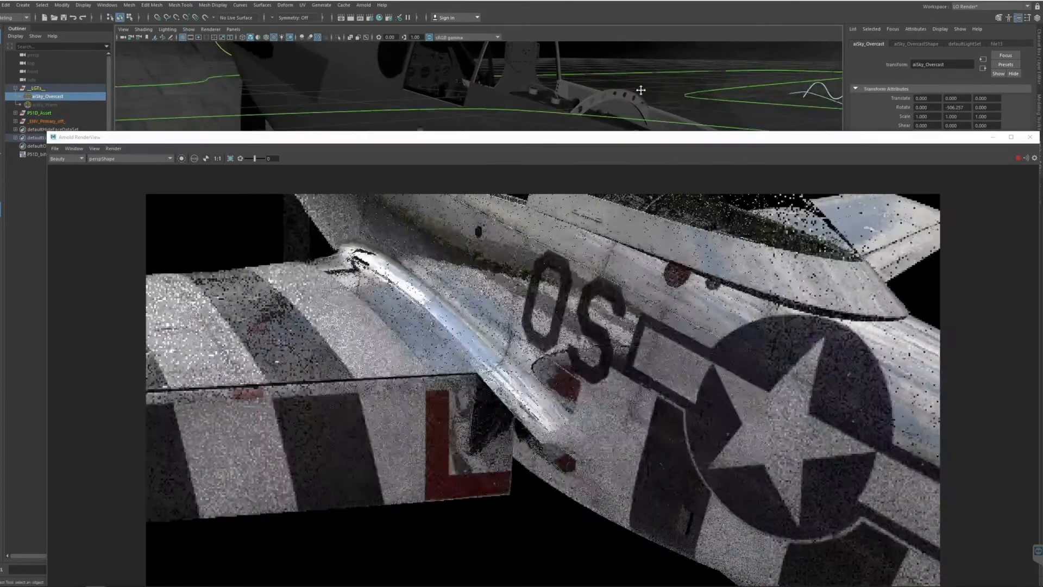
# Step: Examine the overcast render of the glass canopy and the fuselage side around the cockpit
pyautogui.keyDown('alt'); pyautogui.moveTo(641, 93); pyautogui.dragTo(559, 172, button='middle'); pyautogui.keyUp('alt')
pyautogui.keyDown('alt'); pyautogui.moveTo(577, 123); pyautogui.dragTo(519, 166, button='middle'); pyautogui.keyUp('alt')
pyautogui.keyDown('alt'); pyautogui.moveTo(592, 125); pyautogui.dragTo(562, 114, button='right'); pyautogui.keyUp('alt')
pyautogui.moveTo(602, 141); pyautogui.dragTo(600, 62)
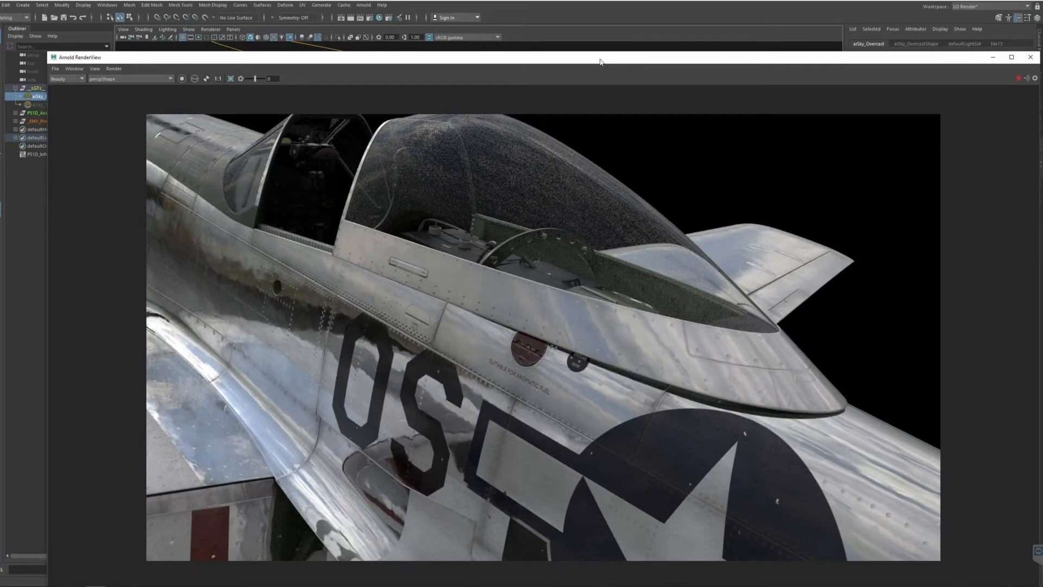
pyautogui.moveTo(600, 61); pyautogui.dragTo(595, 172)
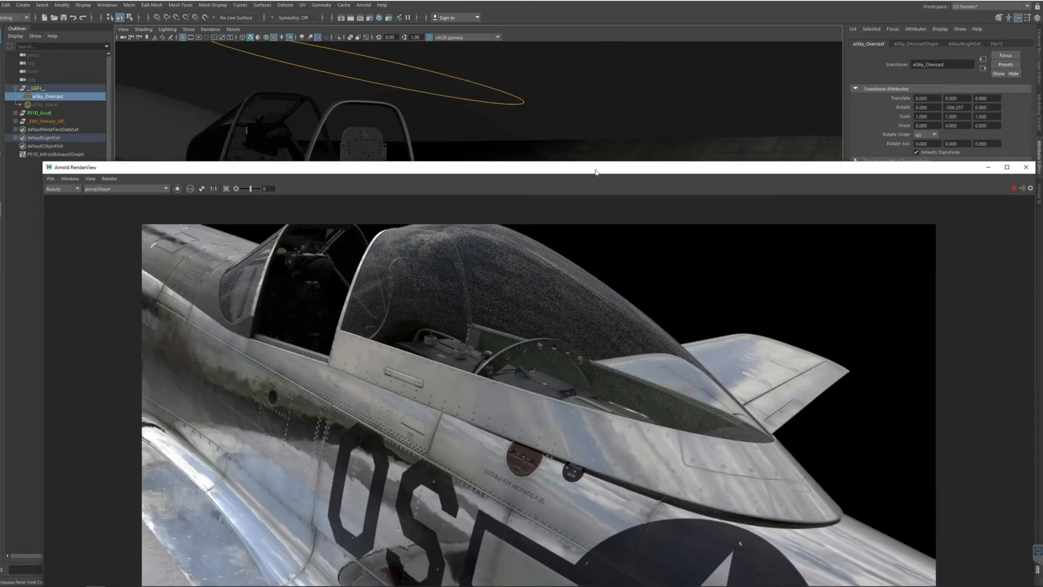
pyautogui.click(540, 8)
pyautogui.moveTo(604, 20)
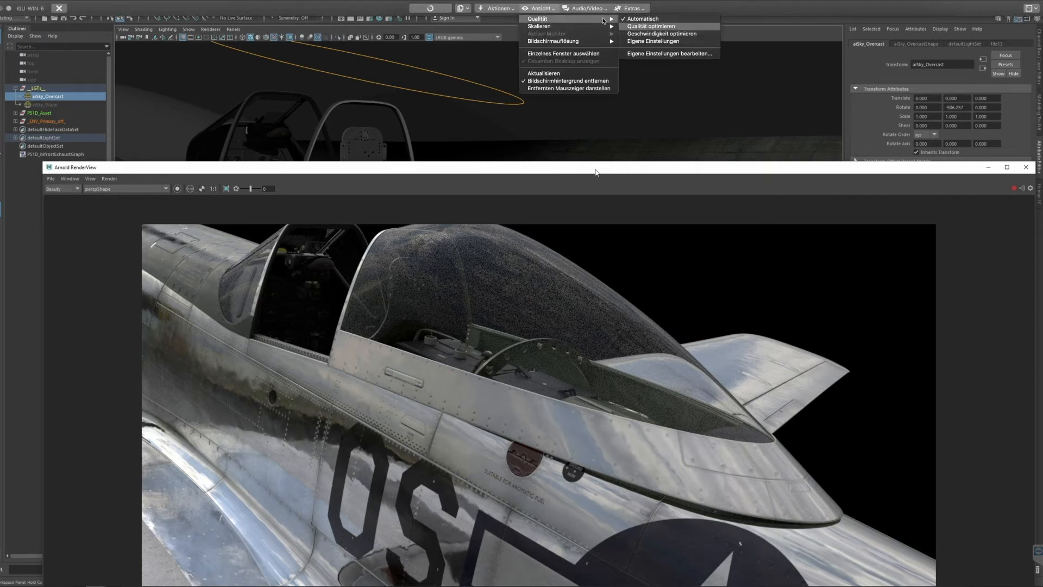
pyautogui.click(543, 9)
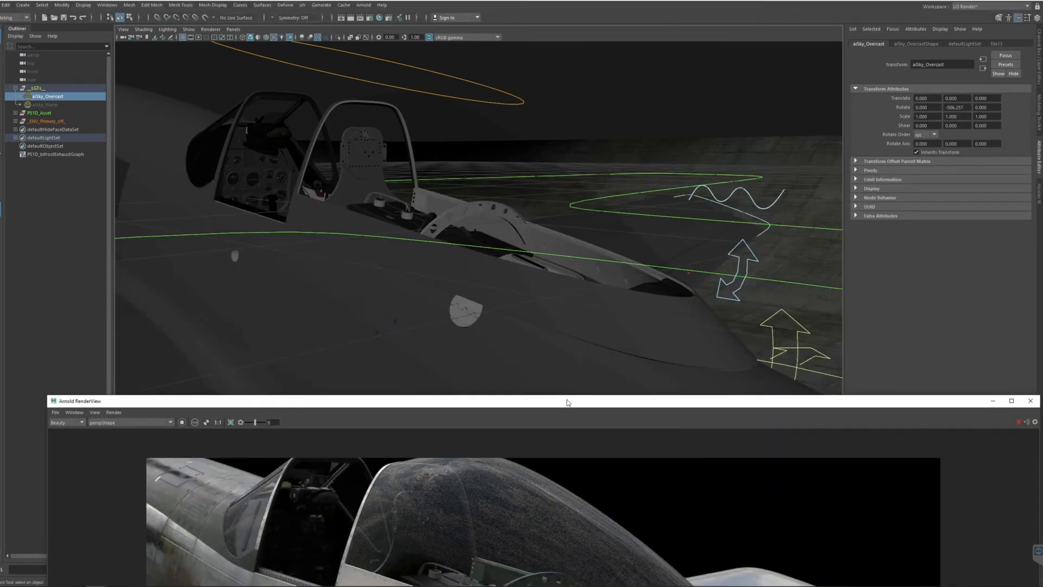
# Step: Expand the P51D_Asset hierarchy and hide the Canopy_C_grp group to expose the cockpit
pyautogui.moveTo(567, 402); pyautogui.dragTo(559, 297)
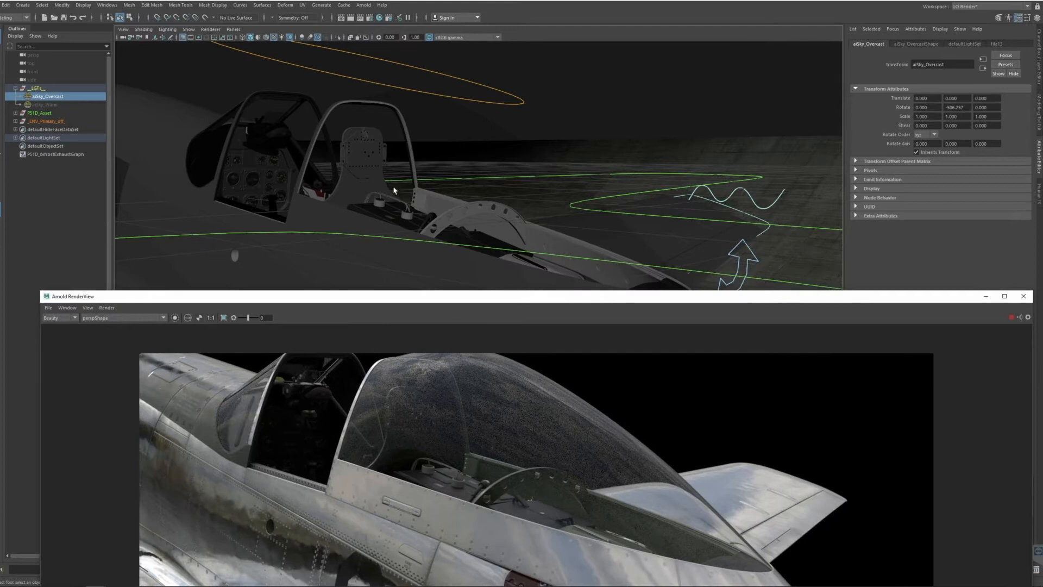
pyautogui.click(421, 141)
pyautogui.click(15, 112)
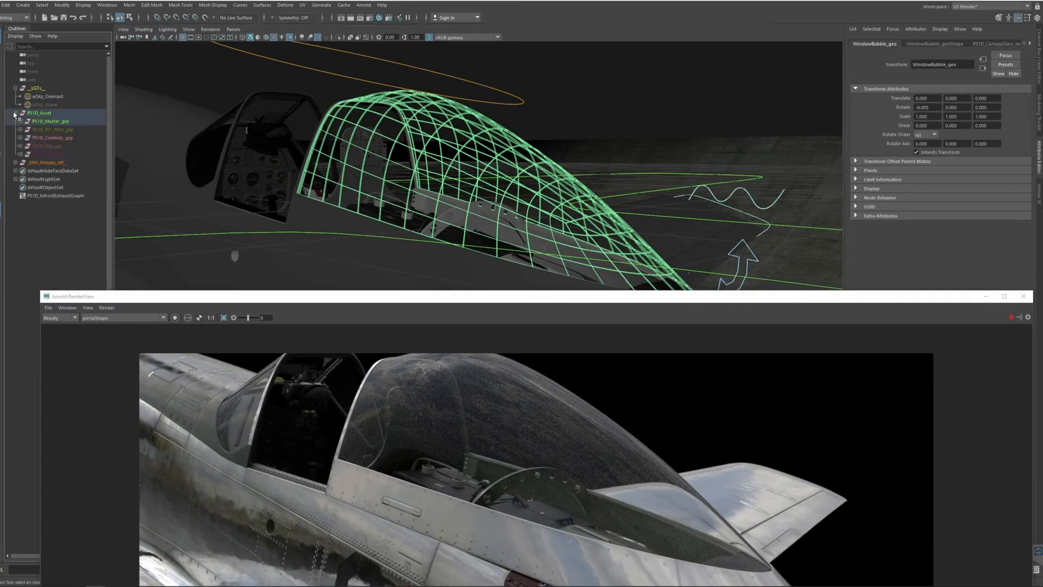
pyautogui.click(19, 121)
pyautogui.click(25, 129)
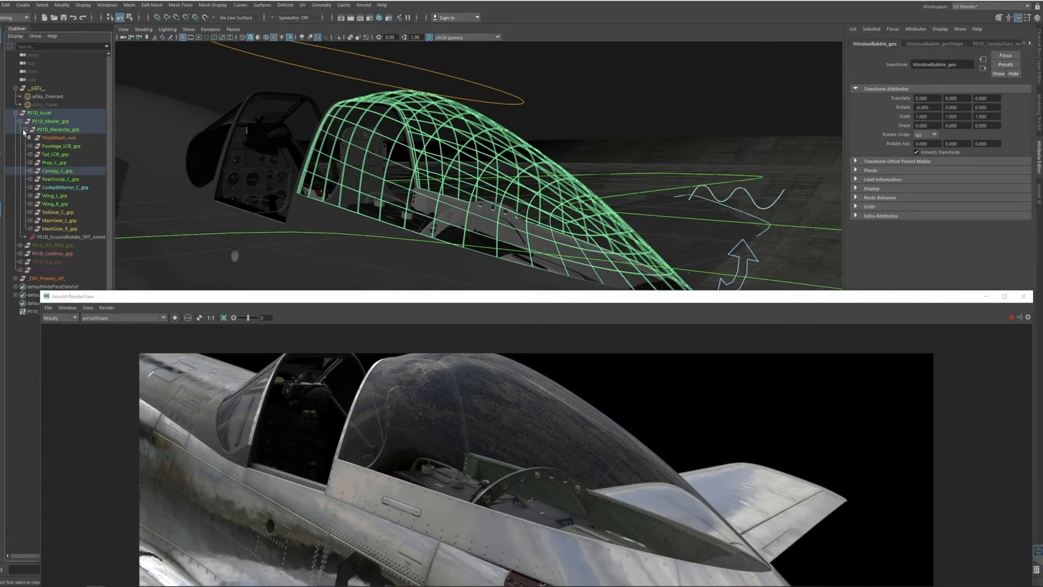
pyautogui.click(57, 171)
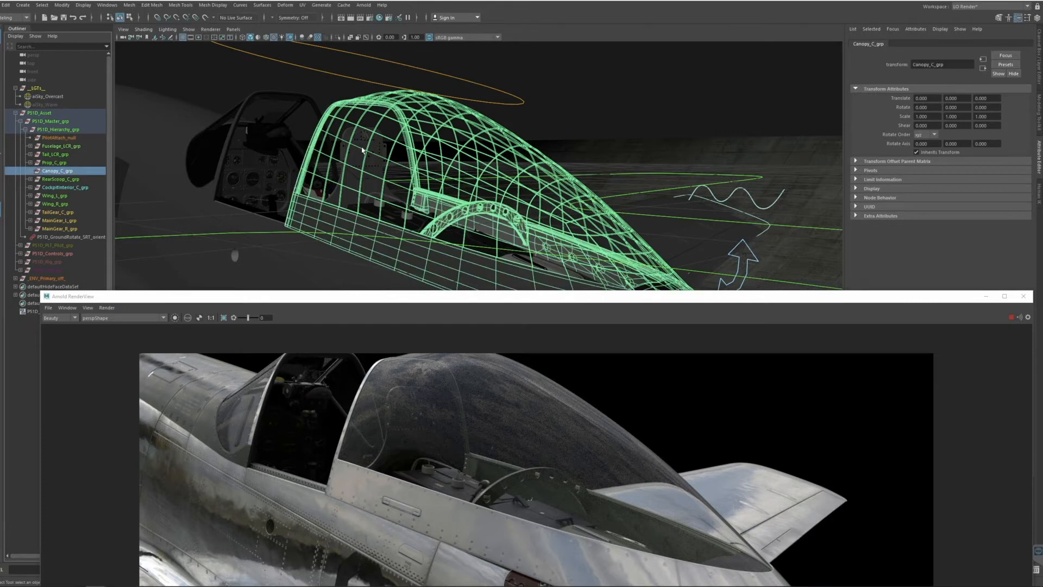
pyautogui.hotkey('ctrl', 'h')
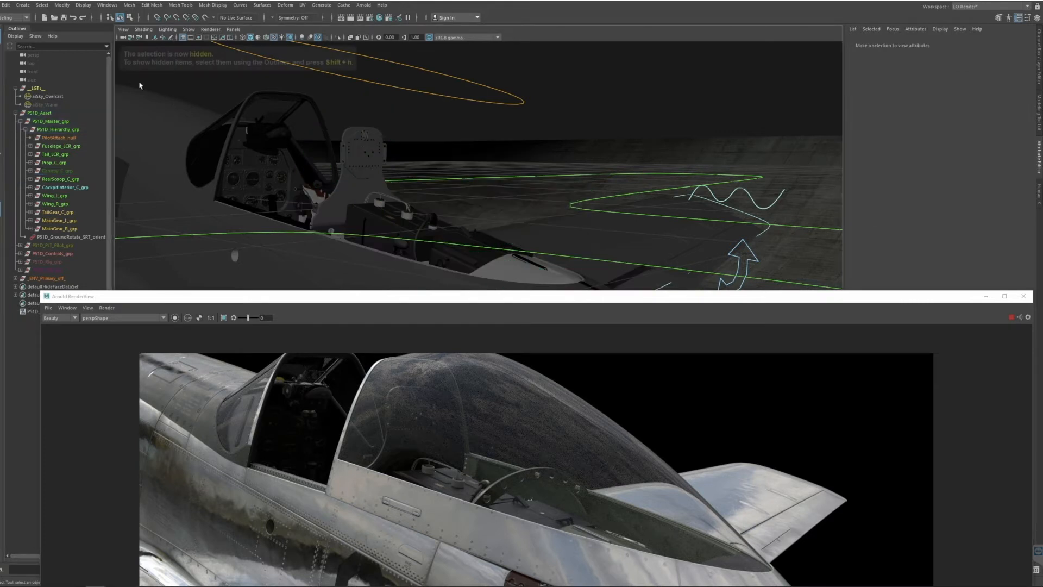
# Step: Switch the scene lighting by hiding the aiSky_Overcast light and showing the aiSky_Warm light
pyautogui.click(63, 97)
pyautogui.hotkey('ctrl', 'h')
pyautogui.click(53, 105)
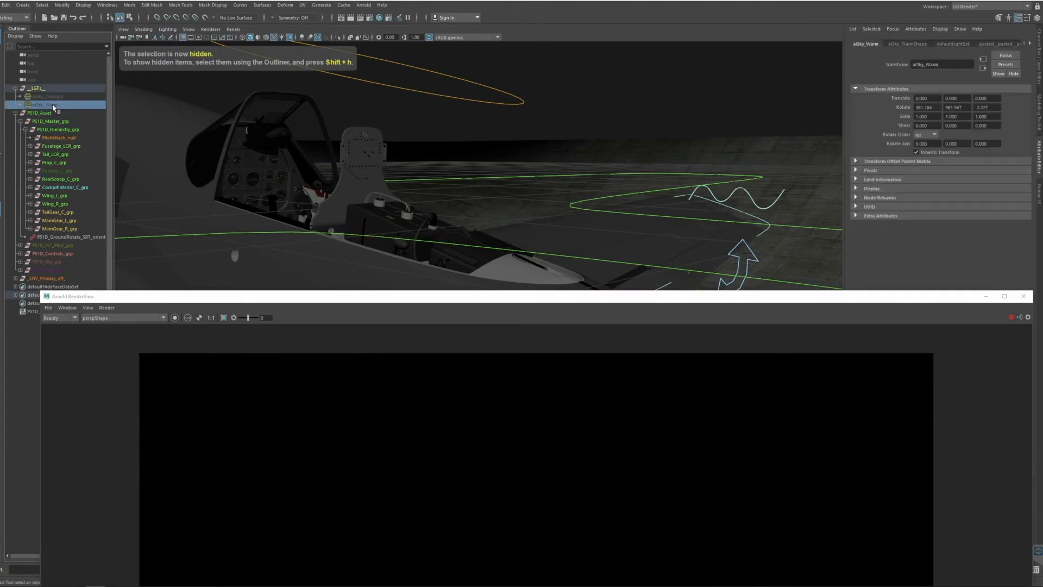
pyautogui.hotkey('shift', 'h')
# Step: Examine the warmly lit render of the open cockpit and wing root from above
pyautogui.keyDown('alt'); pyautogui.moveTo(600, 191); pyautogui.dragTo(545, 173); pyautogui.keyUp('alt')
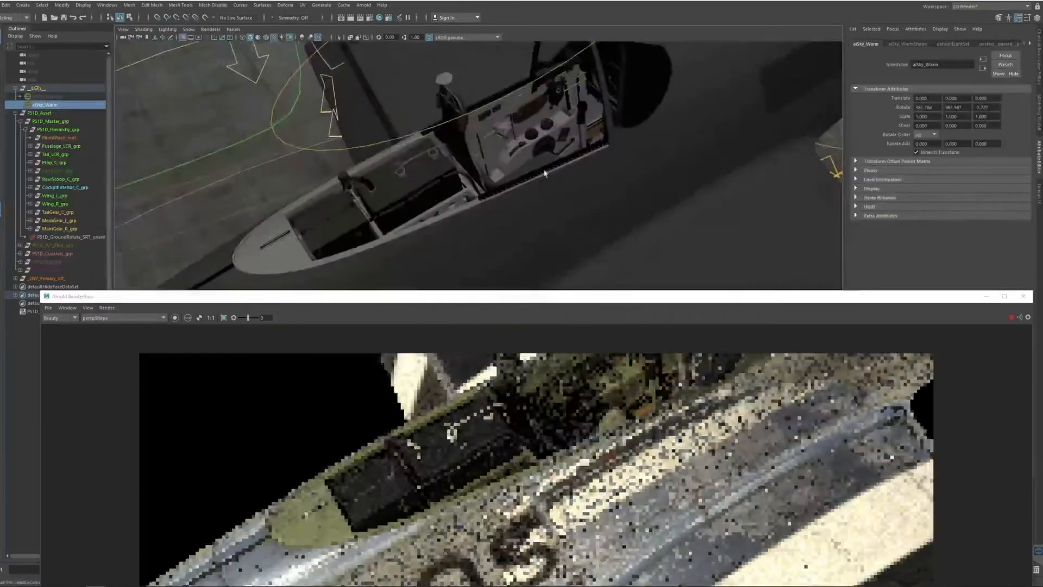
pyautogui.keyDown('alt'); pyautogui.moveTo(545, 172); pyautogui.dragTo(482, 242, button='middle'); pyautogui.keyUp('alt')
pyautogui.moveTo(609, 297); pyautogui.dragTo(576, 44)
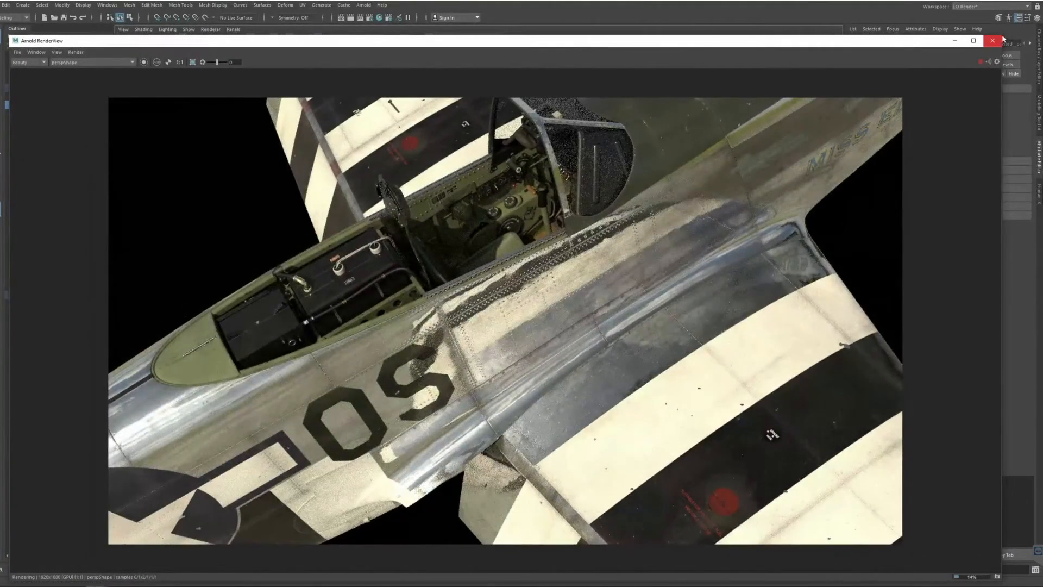
pyautogui.moveTo(1002, 39); pyautogui.dragTo(876, 83)
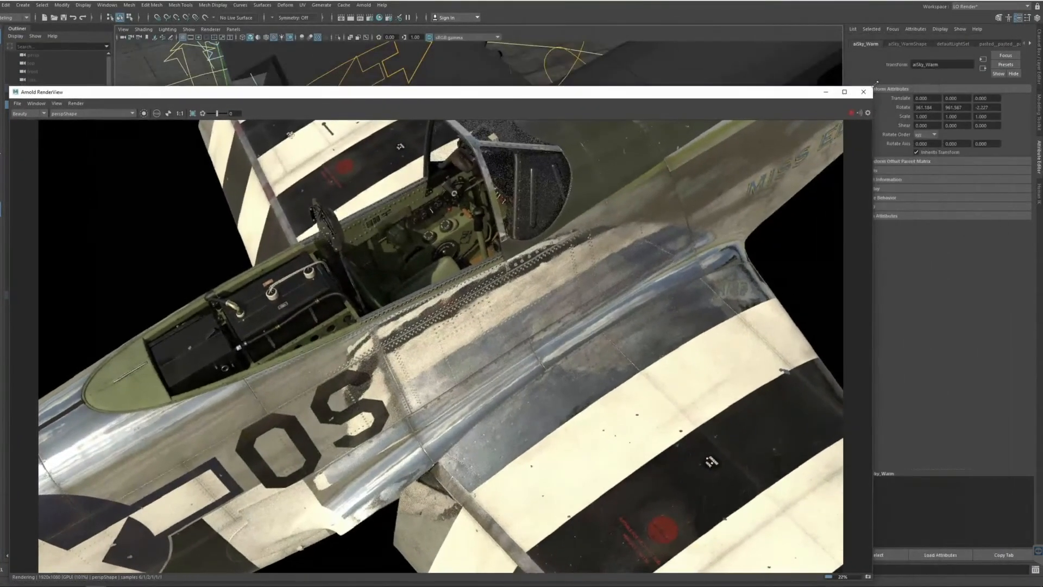
pyautogui.moveTo(750, 96); pyautogui.dragTo(789, 64)
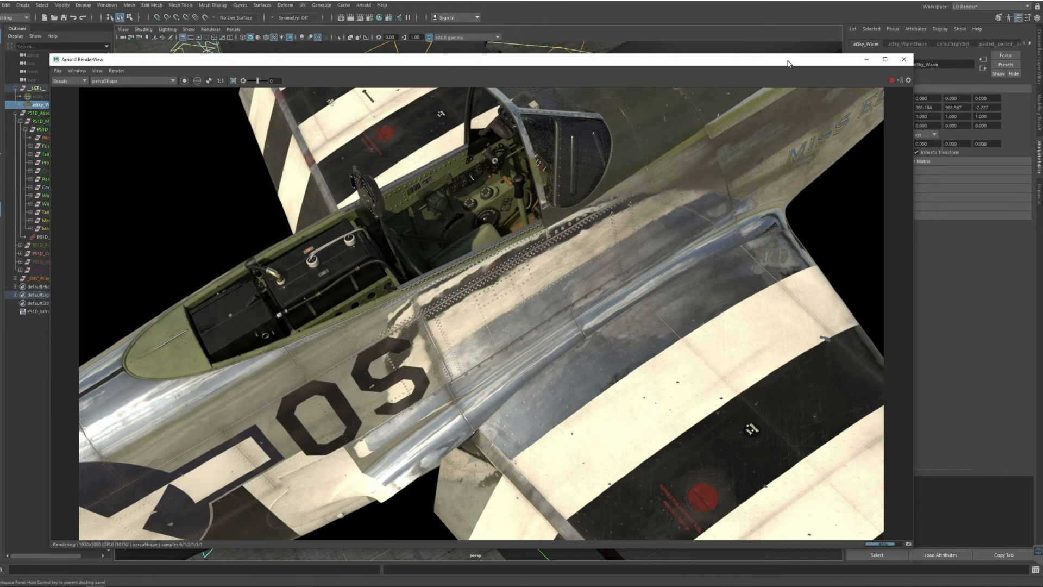
pyautogui.moveTo(788, 63); pyautogui.dragTo(795, 135)
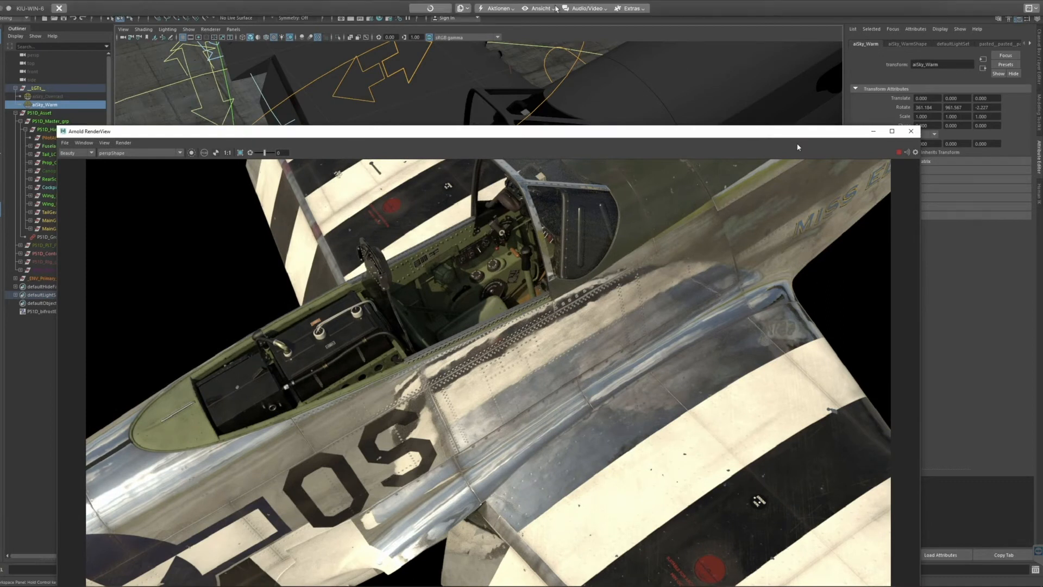
# Step: Switch the remote session's display quality to Qualität optimieren
pyautogui.click(540, 9)
pyautogui.moveTo(598, 18)
pyautogui.click(656, 25)
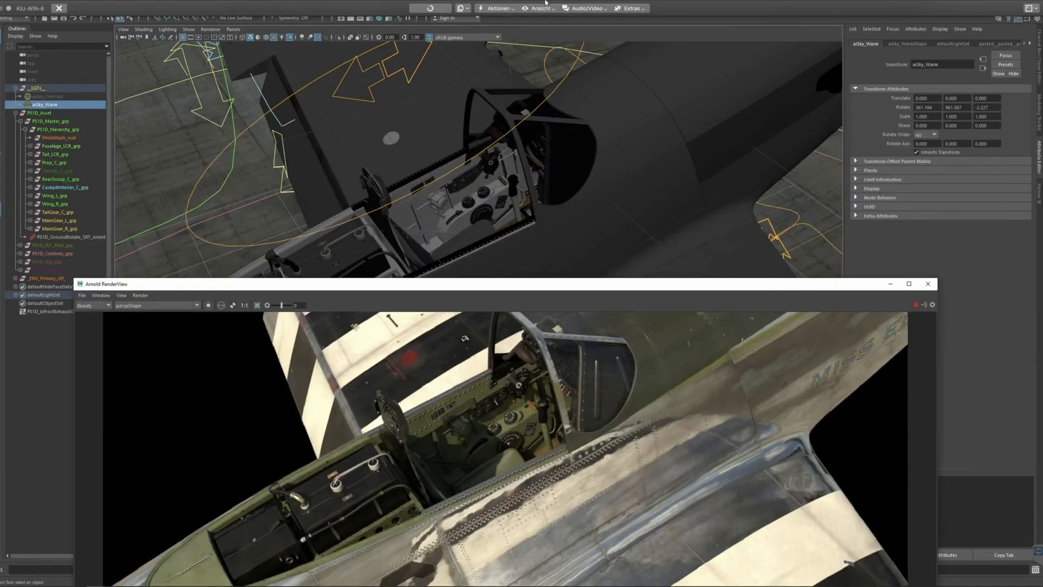
pyautogui.click(543, 7)
pyautogui.moveTo(598, 18)
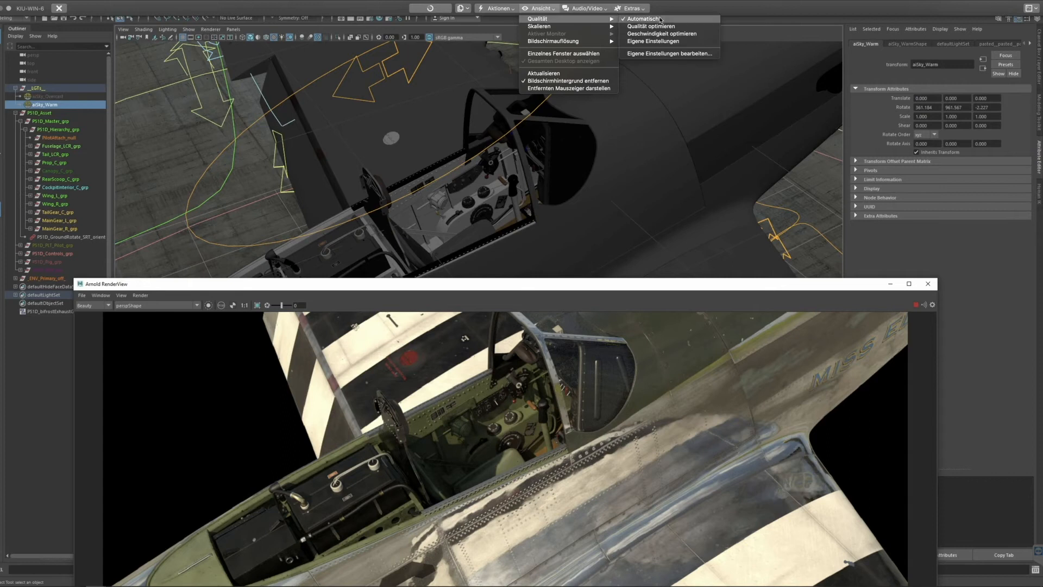
pyautogui.click(655, 26)
# Step: Examine the cockpit render at higher display quality, then from a lower angle behind the seat
pyautogui.moveTo(576, 285); pyautogui.dragTo(592, 68)
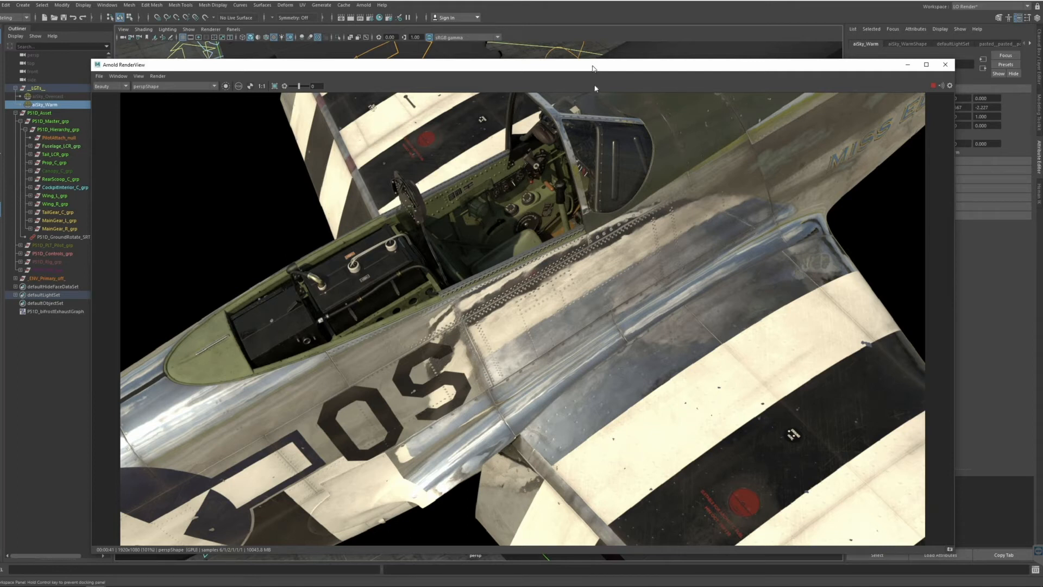
pyautogui.moveTo(593, 68); pyautogui.dragTo(594, 319)
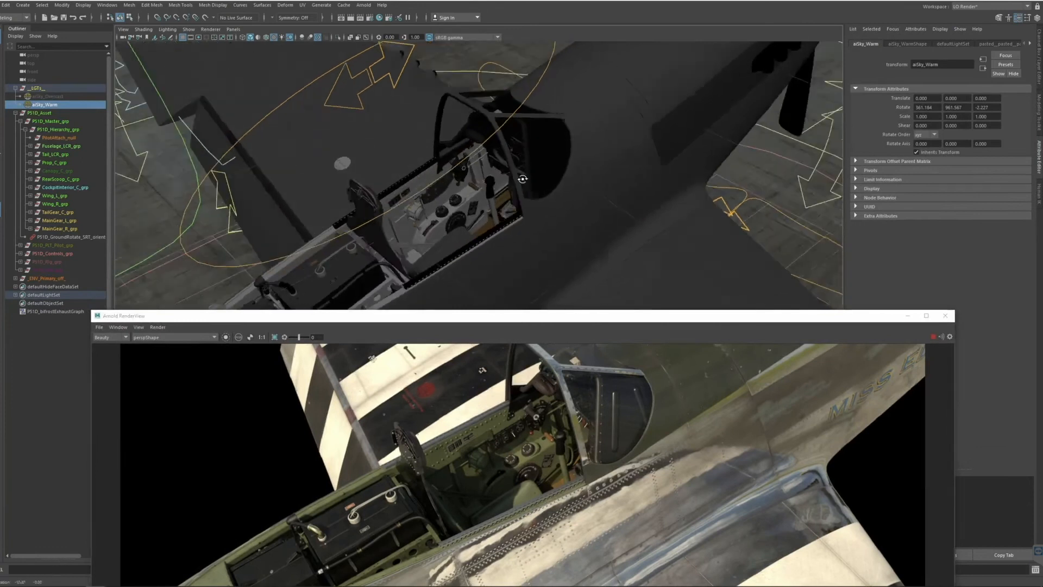
pyautogui.keyDown('alt'); pyautogui.moveTo(523, 179); pyautogui.dragTo(605, 293); pyautogui.keyUp('alt')
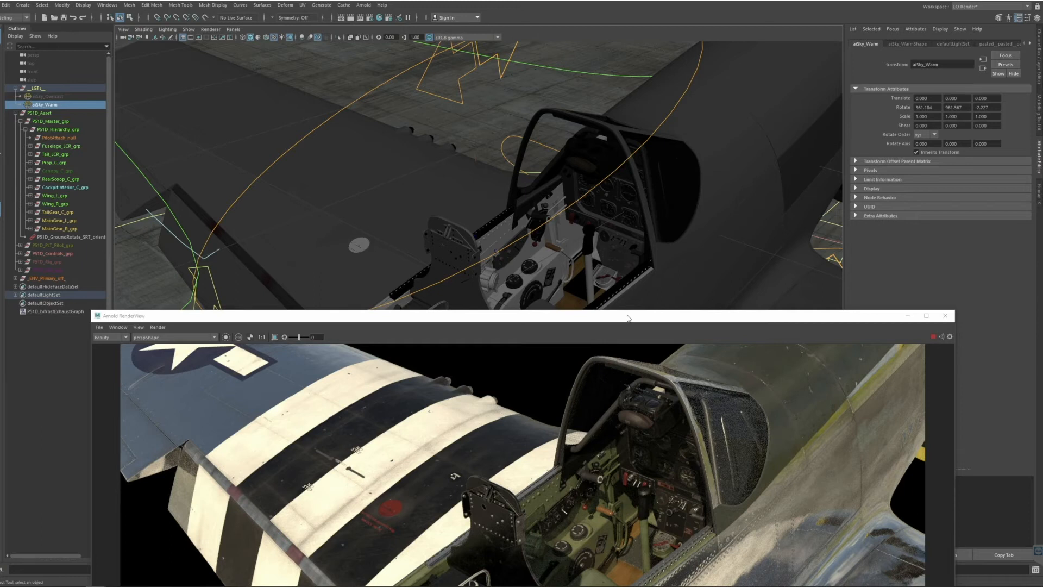
pyautogui.moveTo(627, 318); pyautogui.dragTo(623, 63)
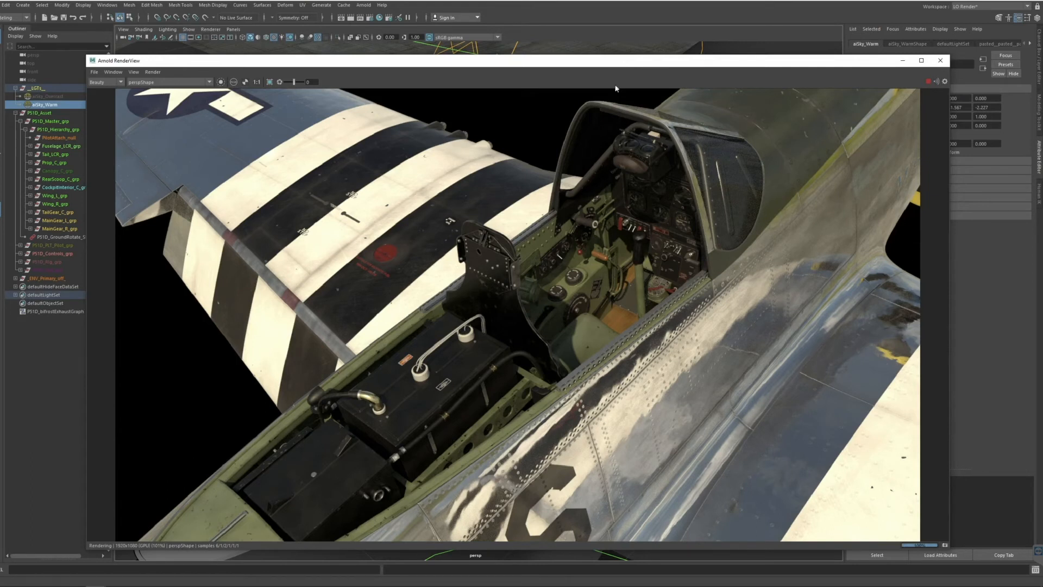
# Step: Examine close-up renders of the cockpit interior, the gunsight and the instrument panel from the pilot's viewpoint
pyautogui.moveTo(622, 62); pyautogui.dragTo(598, 464)
pyautogui.keyDown('alt'); pyautogui.moveTo(551, 307); pyautogui.dragTo(688, 331, button='right'); pyautogui.keyUp('alt')
pyautogui.keyDown('alt'); pyautogui.moveTo(688, 331); pyautogui.dragTo(543, 318, button='middle'); pyautogui.keyUp('alt')
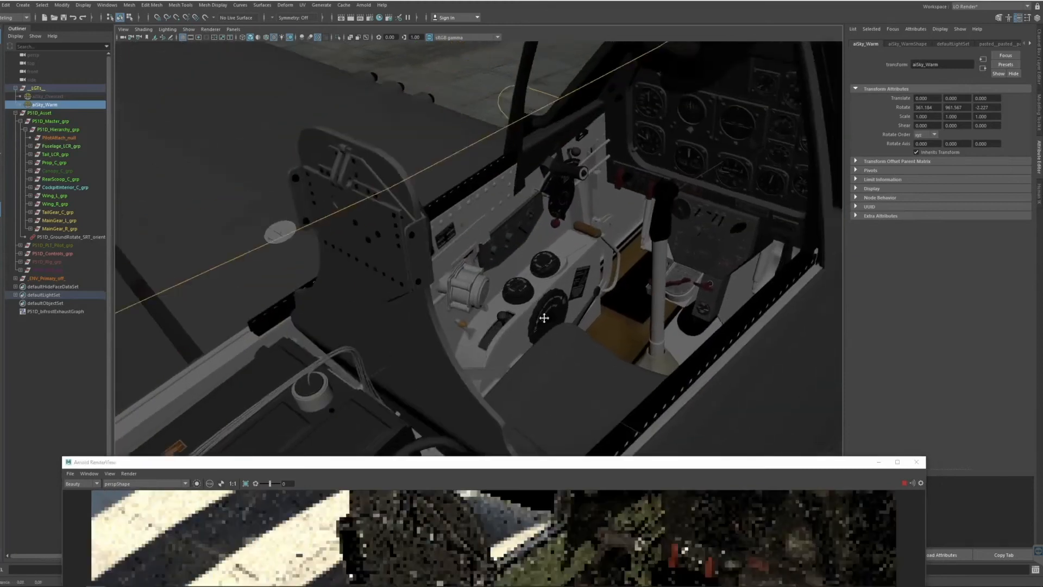
pyautogui.keyDown('alt'); pyautogui.moveTo(544, 317); pyautogui.dragTo(577, 317); pyautogui.keyUp('alt')
pyautogui.keyDown('alt'); pyautogui.moveTo(577, 317); pyautogui.dragTo(598, 375, button='middle'); pyautogui.keyUp('alt')
pyautogui.moveTo(640, 460); pyautogui.dragTo(665, 79)
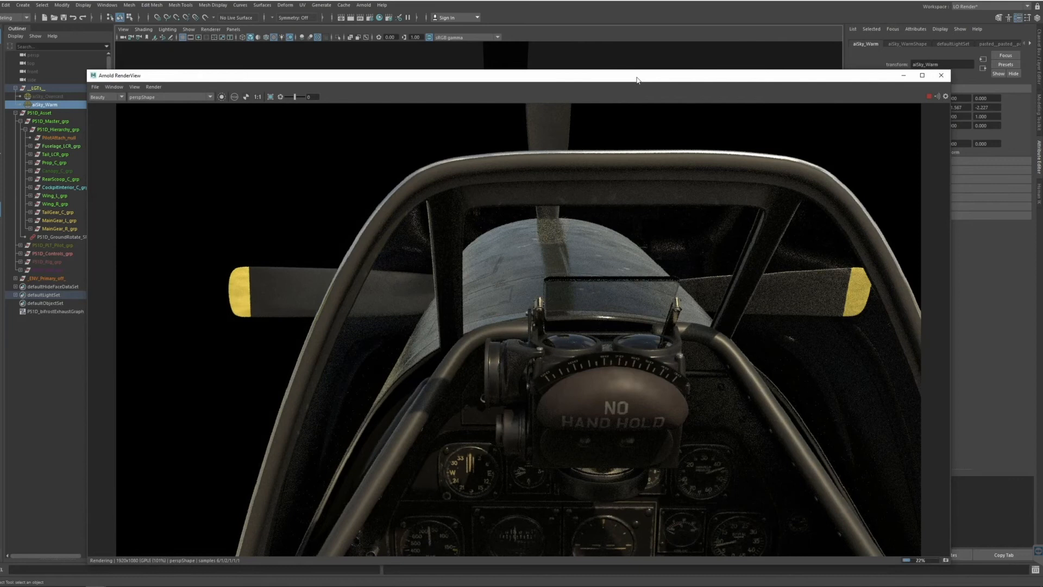
pyautogui.moveTo(637, 80); pyautogui.dragTo(668, 399)
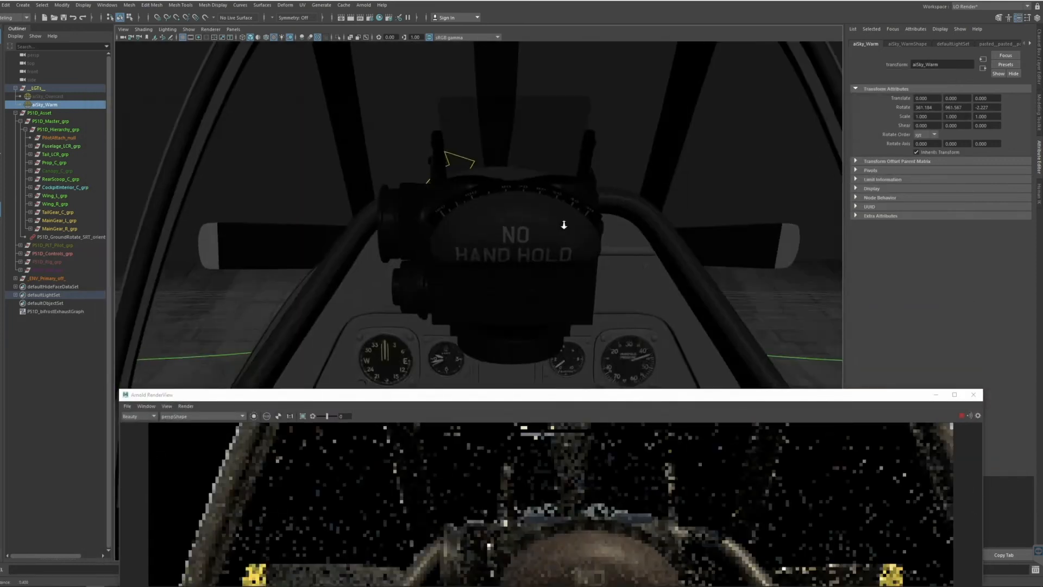
pyautogui.moveTo(619, 400); pyautogui.dragTo(602, 80)
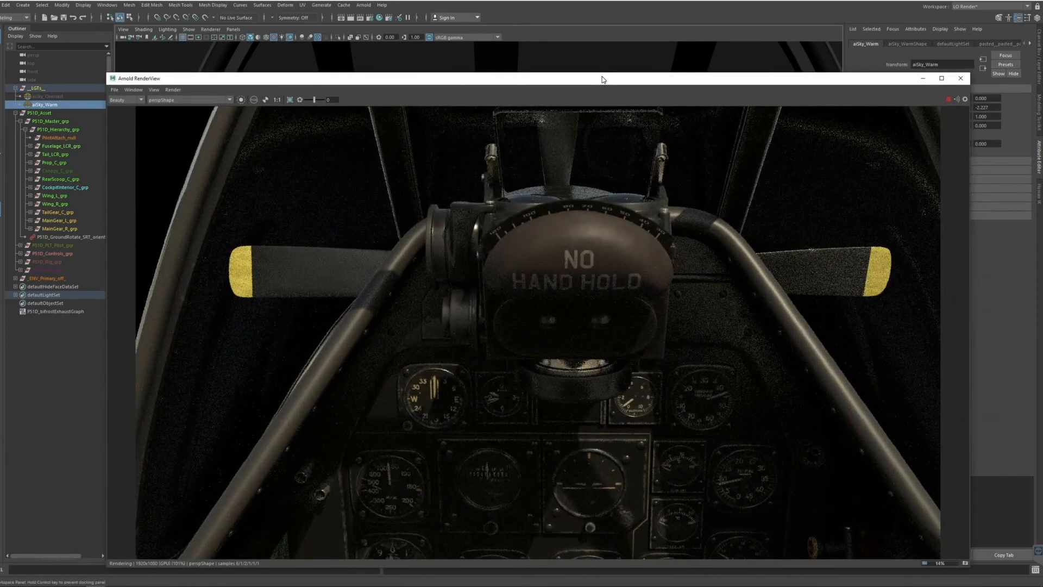
# Step: Show the hidden Canopy_C_grp group again with the cockpit viewed from the side
pyautogui.moveTo(602, 80); pyautogui.dragTo(635, 503)
pyautogui.keyDown('alt'); pyautogui.moveTo(634, 347); pyautogui.dragTo(400, 310, button='right'); pyautogui.keyUp('alt')
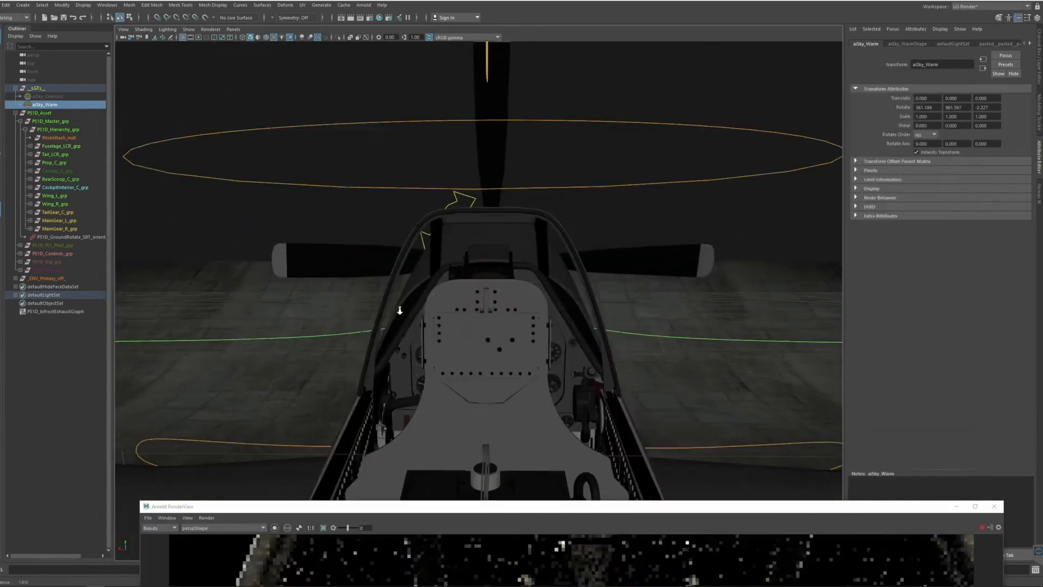
pyautogui.keyDown('alt'); pyautogui.moveTo(401, 310); pyautogui.dragTo(365, 295); pyautogui.keyUp('alt')
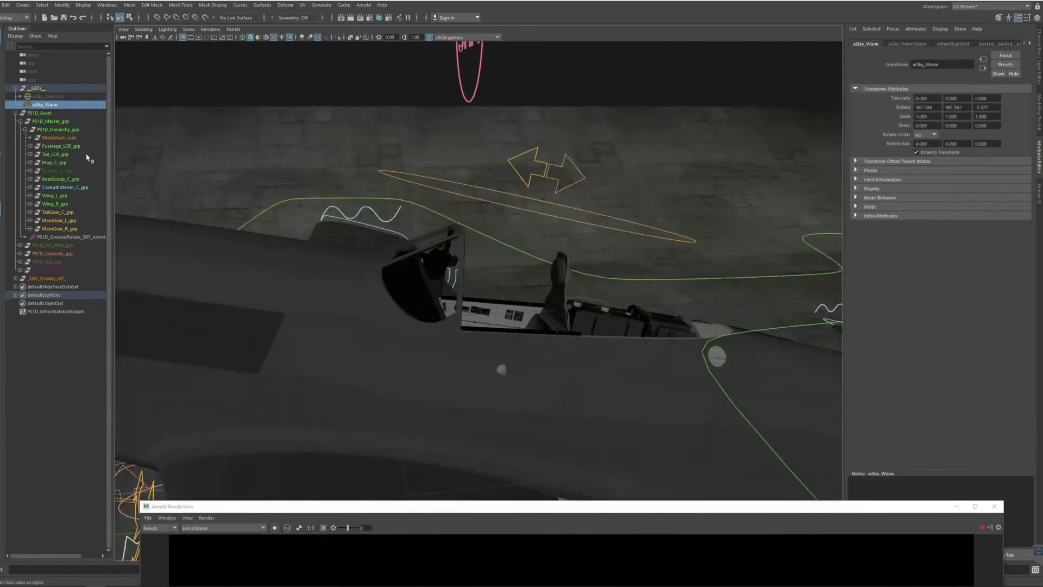
pyautogui.click(74, 171)
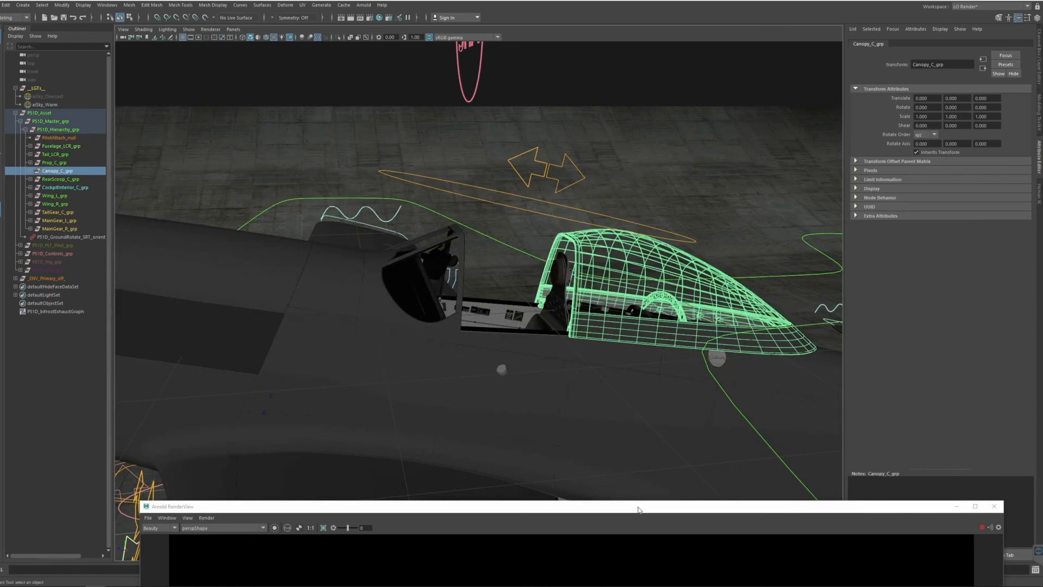
pyautogui.moveTo(644, 507)
pyautogui.mouseDown()
pyautogui.moveTo(601, 103)
pyautogui.moveTo(585, 430)
pyautogui.mouseUp()
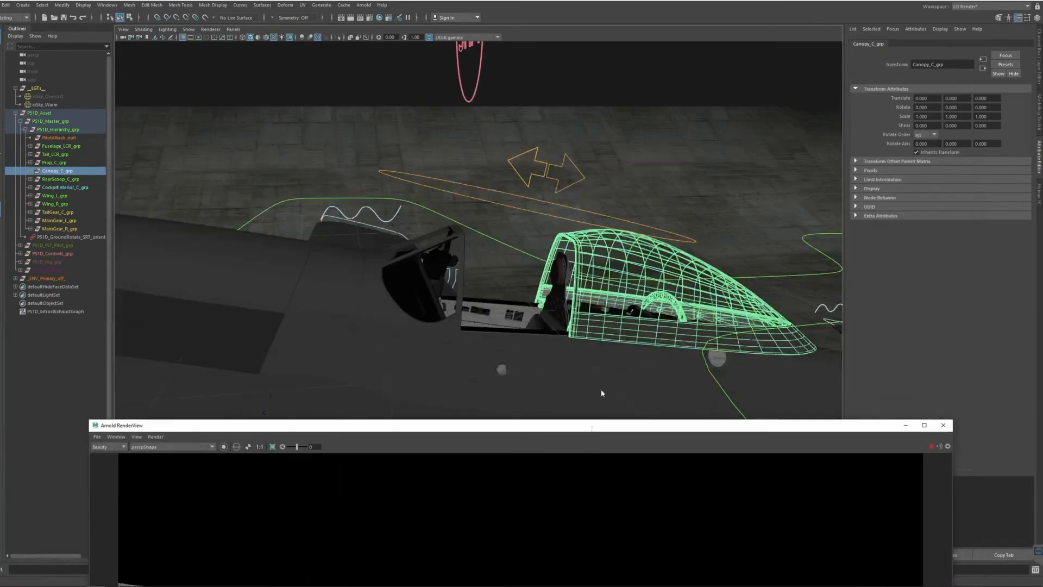
# Step: Break the connection on CanopyControl's Canopy Move Back attribute and set its value to 0
pyautogui.click(555, 208)
pyautogui.click(1037, 18)
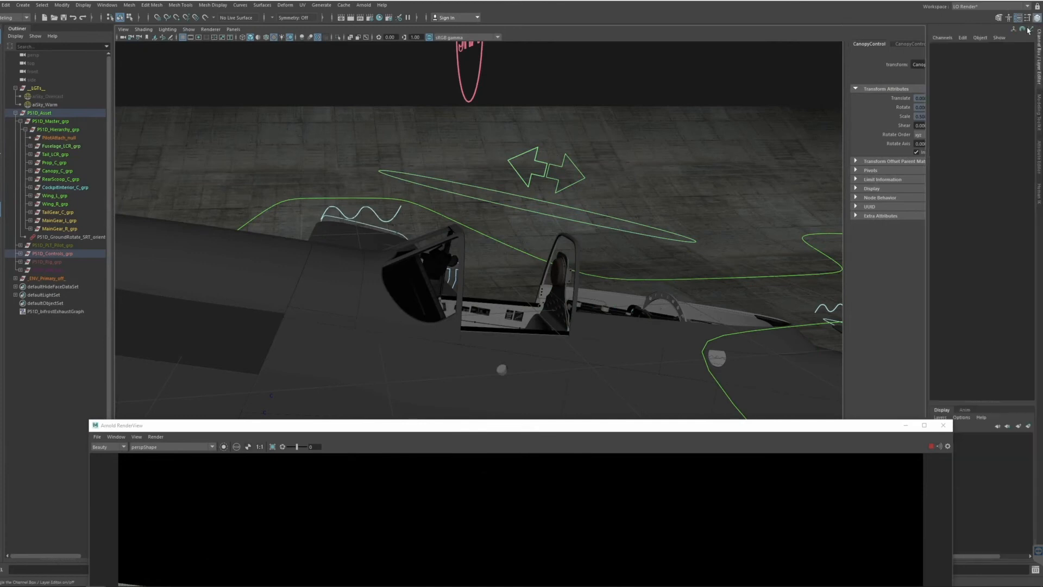
pyautogui.click(983, 54)
pyautogui.rightClick(976, 53)
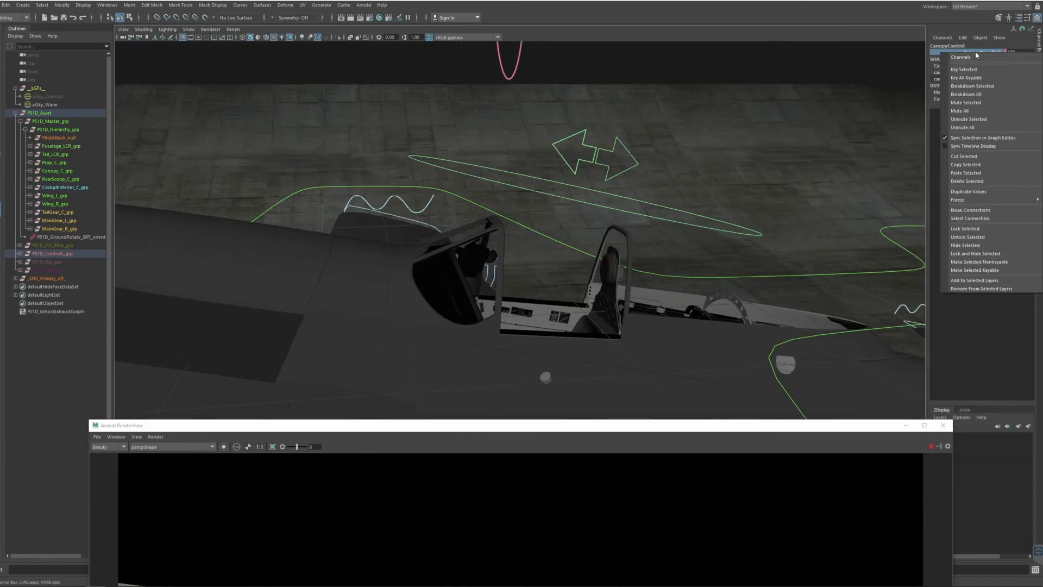
pyautogui.click(968, 210)
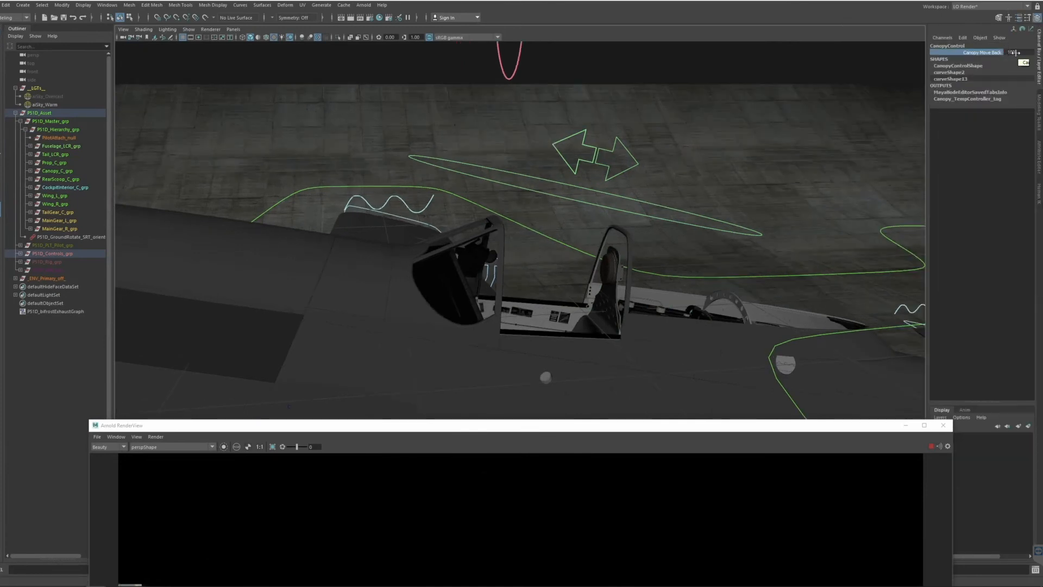
pyautogui.click(1013, 52)
pyautogui.write('0')
pyautogui.press('Return')
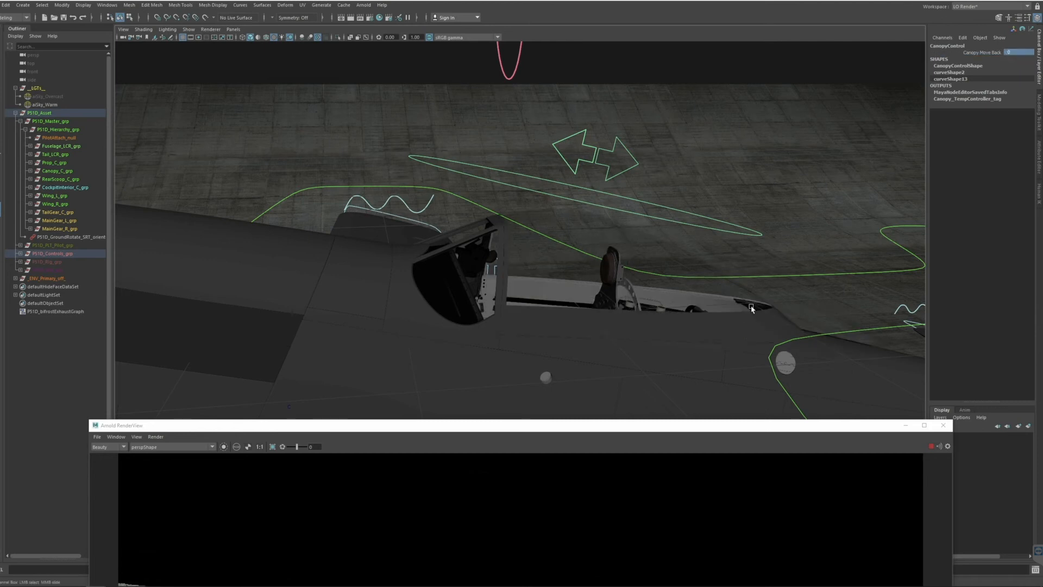
# Step: Examine the Arnold render of the open main landing gear bay in close-up from below the fuselage
pyautogui.moveTo(715, 427); pyautogui.dragTo(742, 415)
pyautogui.keyDown('alt'); pyautogui.moveTo(726, 260); pyautogui.dragTo(491, 310, button='right'); pyautogui.keyUp('alt')
pyautogui.keyDown('alt'); pyautogui.moveTo(492, 310); pyautogui.dragTo(543, 238, button='middle'); pyautogui.keyUp('alt')
pyautogui.keyDown('alt'); pyautogui.moveTo(543, 238); pyautogui.dragTo(517, 272); pyautogui.keyUp('alt')
pyautogui.keyDown('alt'); pyautogui.moveTo(516, 272); pyautogui.dragTo(516, 217, button='right'); pyautogui.keyUp('alt')
pyautogui.keyDown('alt'); pyautogui.moveTo(517, 217); pyautogui.dragTo(527, 228, button='middle'); pyautogui.keyUp('alt')
pyautogui.keyDown('alt'); pyautogui.moveTo(528, 228); pyautogui.dragTo(592, 291); pyautogui.keyUp('alt')
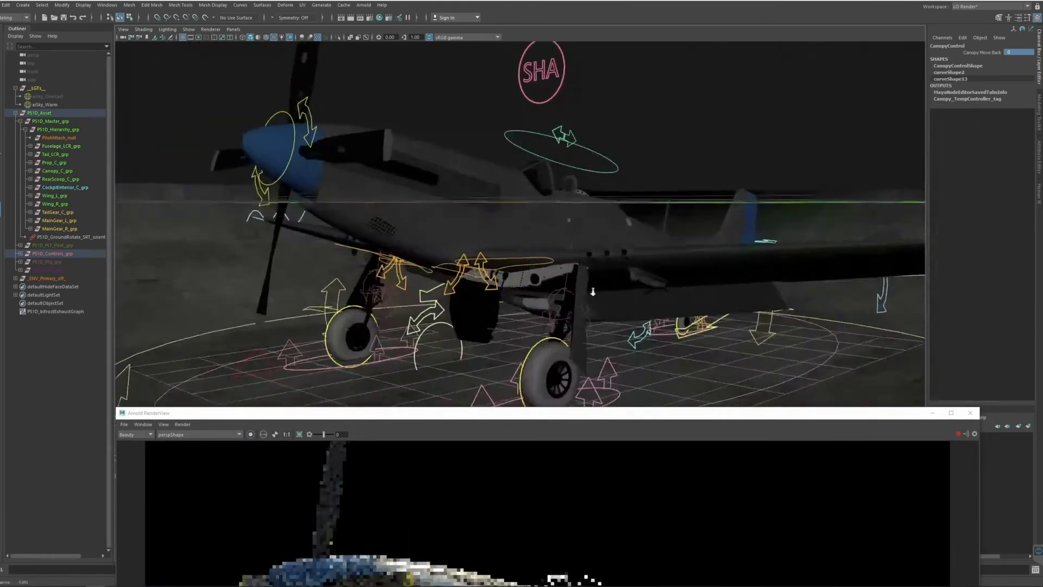
pyautogui.keyDown('alt'); pyautogui.moveTo(592, 291); pyautogui.dragTo(589, 272, button='right'); pyautogui.keyUp('alt')
pyautogui.keyDown('alt'); pyautogui.moveTo(589, 272); pyautogui.dragTo(601, 326); pyautogui.keyUp('alt')
pyautogui.keyDown('alt'); pyautogui.moveTo(601, 326); pyautogui.dragTo(611, 375, button='middle'); pyautogui.keyUp('alt')
pyautogui.keyDown('alt'); pyautogui.moveTo(611, 375); pyautogui.dragTo(679, 383, button='right'); pyautogui.keyUp('alt')
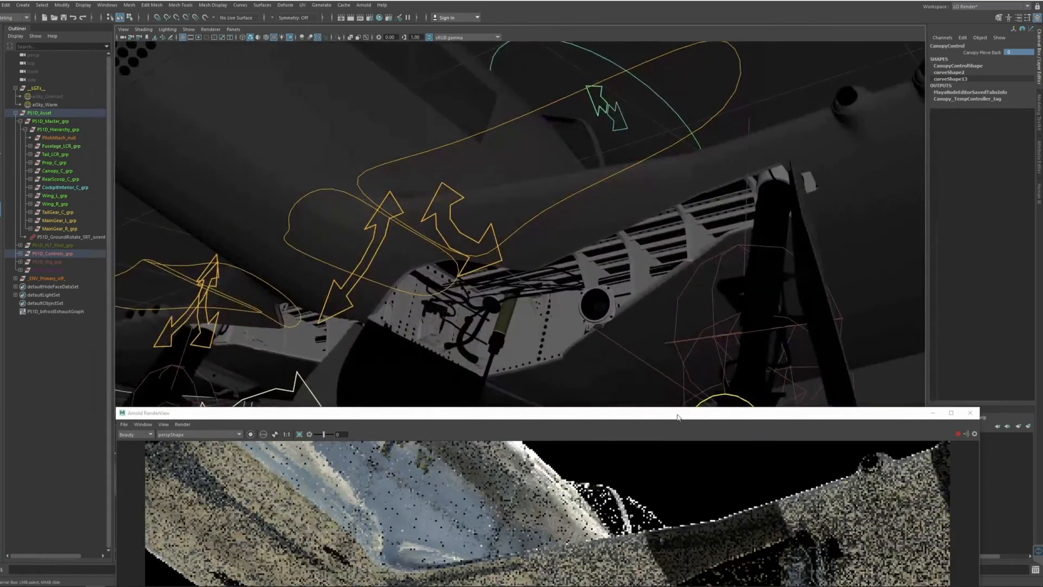
pyautogui.moveTo(682, 412); pyautogui.dragTo(683, 73)
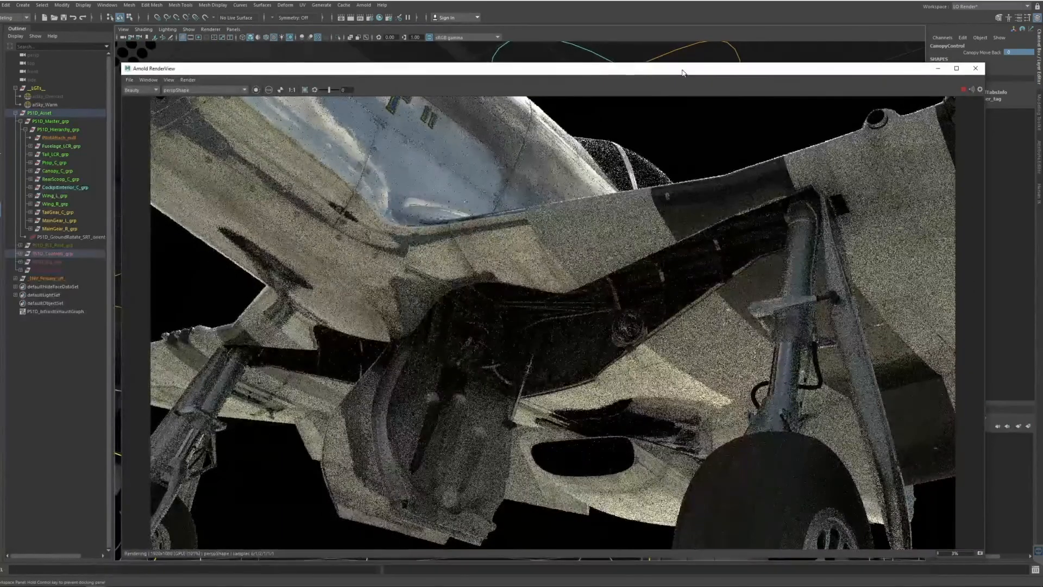
# Step: Inspect the wheel well using a cropped region render at an exposure of 1.14, and return to the full frame
pyautogui.moveTo(376, 252)
pyautogui.keyDown('shift'); pyautogui.mouseDown()
pyautogui.moveTo(540, 389)
pyautogui.moveTo(649, 450)
pyautogui.mouseUp(); pyautogui.keyUp('shift')
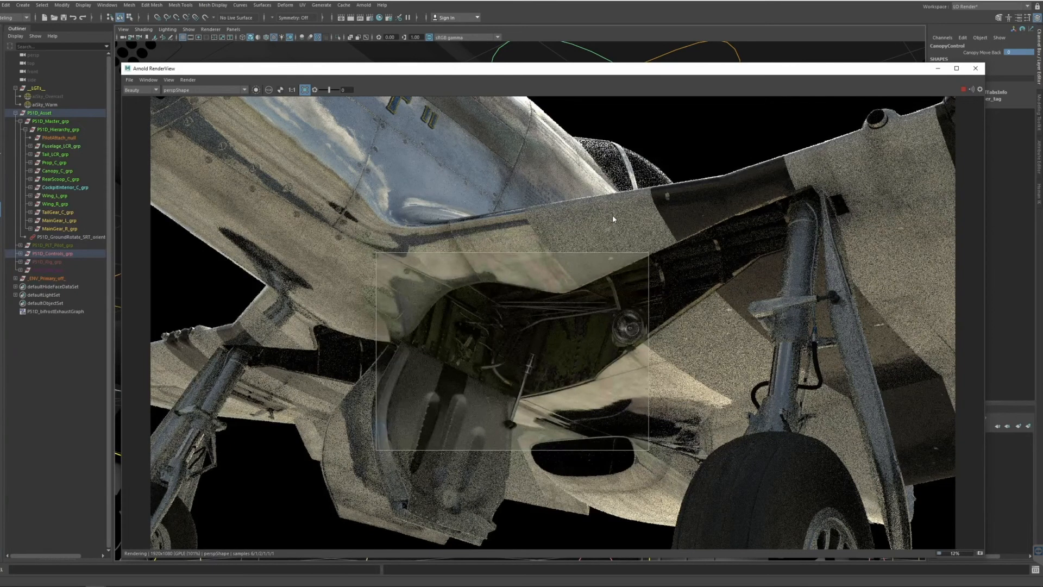
pyautogui.moveTo(325, 92); pyautogui.dragTo(332, 92)
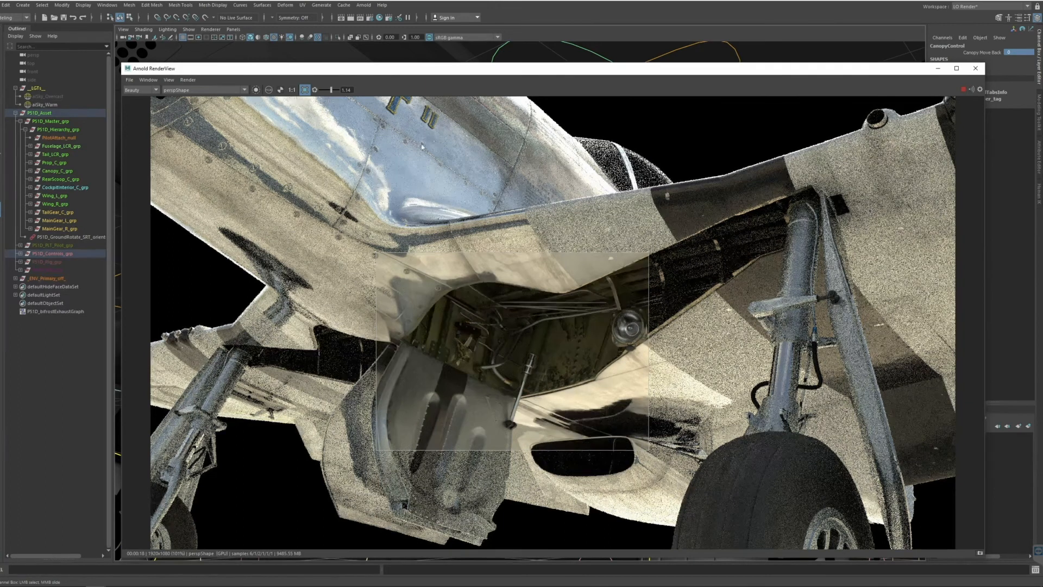
pyautogui.click(306, 90)
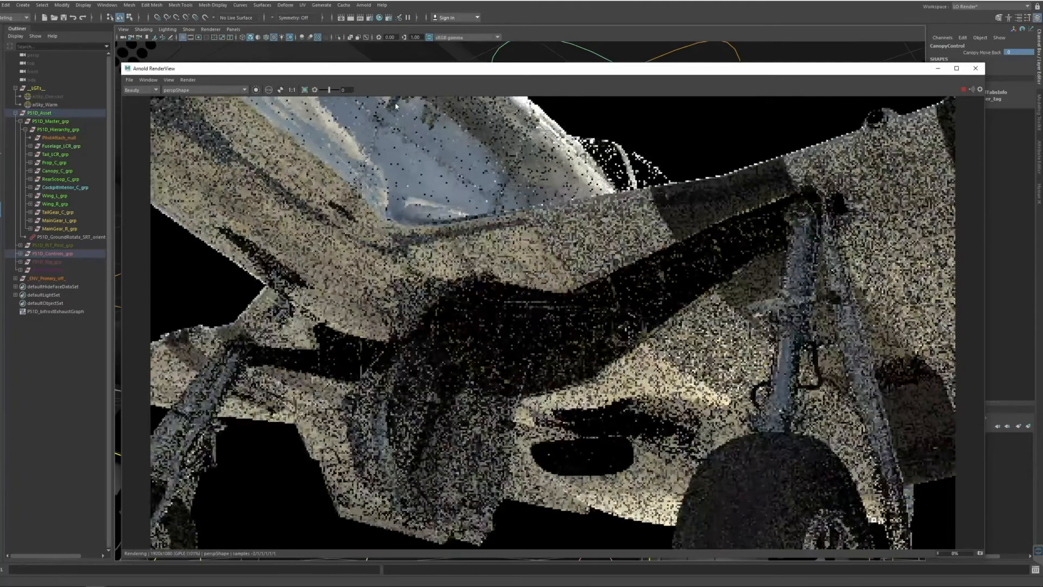
# Step: Examine the Arnold render of the whole aircraft from a low front three-quarter view showing the underside of the wing
pyautogui.moveTo(697, 69); pyautogui.dragTo(642, 342)
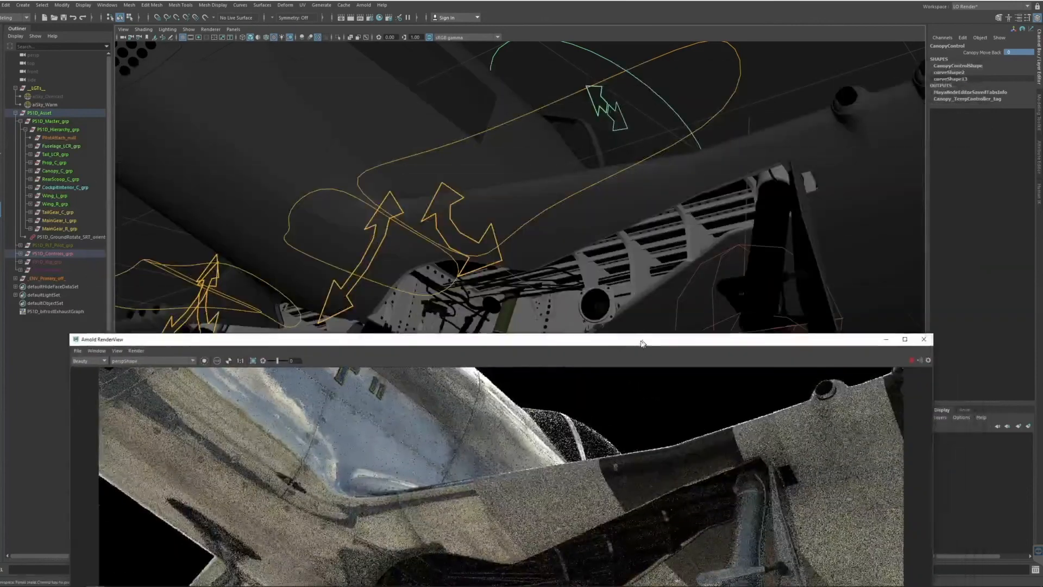
pyautogui.keyDown('alt'); pyautogui.moveTo(646, 225); pyautogui.dragTo(498, 225, button='right'); pyautogui.keyUp('alt')
pyautogui.keyDown('alt'); pyautogui.moveTo(498, 224); pyautogui.dragTo(617, 269); pyautogui.keyUp('alt')
pyautogui.keyDown('alt'); pyautogui.moveTo(618, 269); pyautogui.dragTo(593, 236, button='right'); pyautogui.keyUp('alt')
pyautogui.keyDown('alt'); pyautogui.moveTo(593, 235); pyautogui.dragTo(601, 270, button='middle'); pyautogui.keyUp('alt')
pyautogui.keyDown('alt'); pyautogui.moveTo(601, 270); pyautogui.dragTo(712, 293); pyautogui.keyUp('alt')
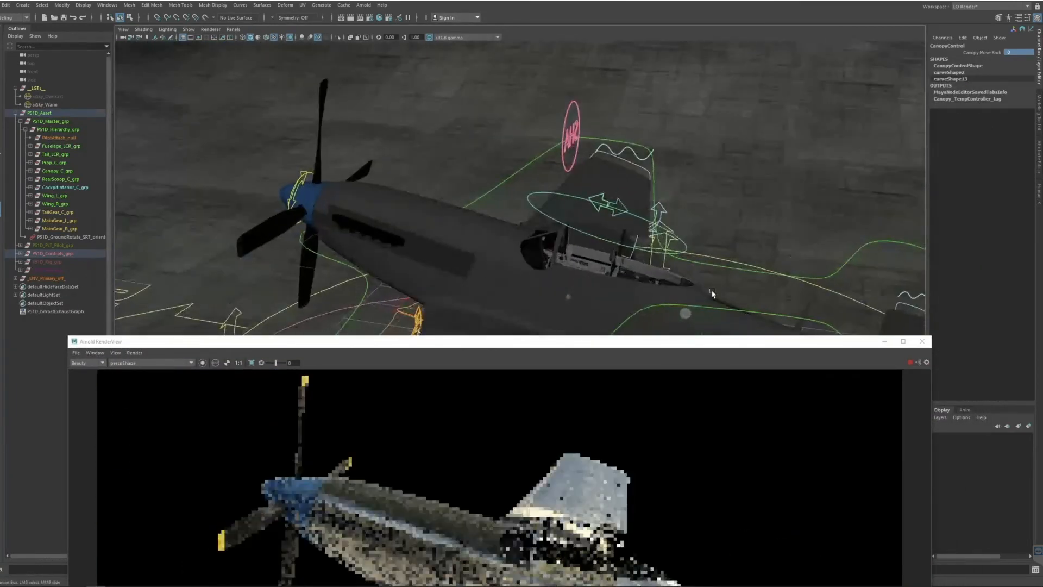
pyautogui.keyDown('alt'); pyautogui.moveTo(712, 293); pyautogui.dragTo(588, 237, button='right'); pyautogui.keyUp('alt')
pyautogui.keyDown('alt'); pyautogui.moveTo(587, 237); pyautogui.dragTo(546, 253, button='middle'); pyautogui.keyUp('alt')
pyautogui.keyDown('alt'); pyautogui.moveTo(546, 253); pyautogui.dragTo(607, 260); pyautogui.keyUp('alt')
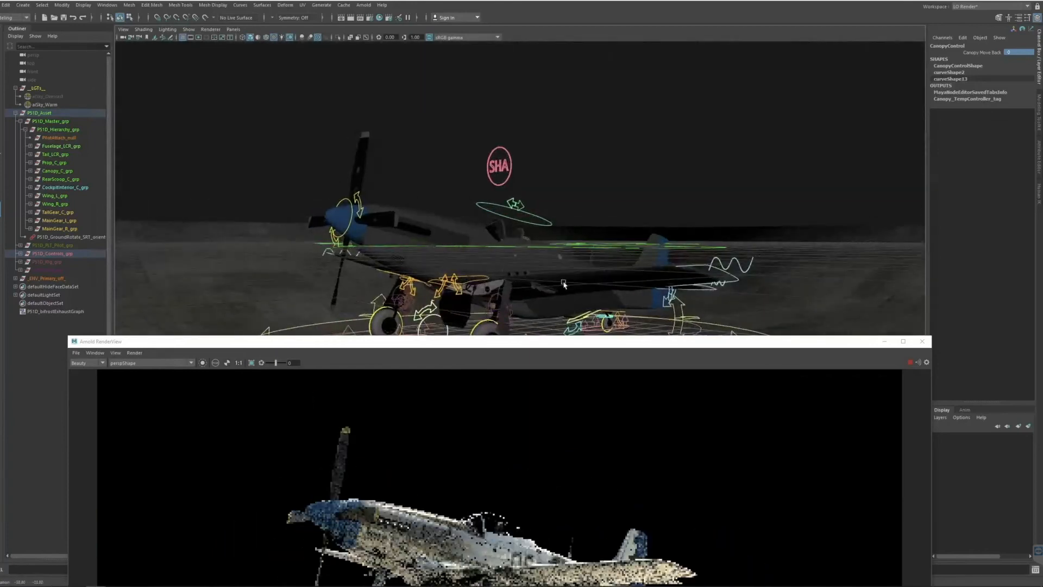
pyautogui.keyDown('alt'); pyautogui.moveTo(554, 259); pyautogui.dragTo(617, 287, button='right'); pyautogui.keyUp('alt')
pyautogui.keyDown('alt'); pyautogui.moveTo(617, 287); pyautogui.dragTo(605, 273); pyautogui.keyUp('alt')
pyautogui.keyDown('alt'); pyautogui.moveTo(605, 272); pyautogui.dragTo(566, 323, button='middle'); pyautogui.keyUp('alt')
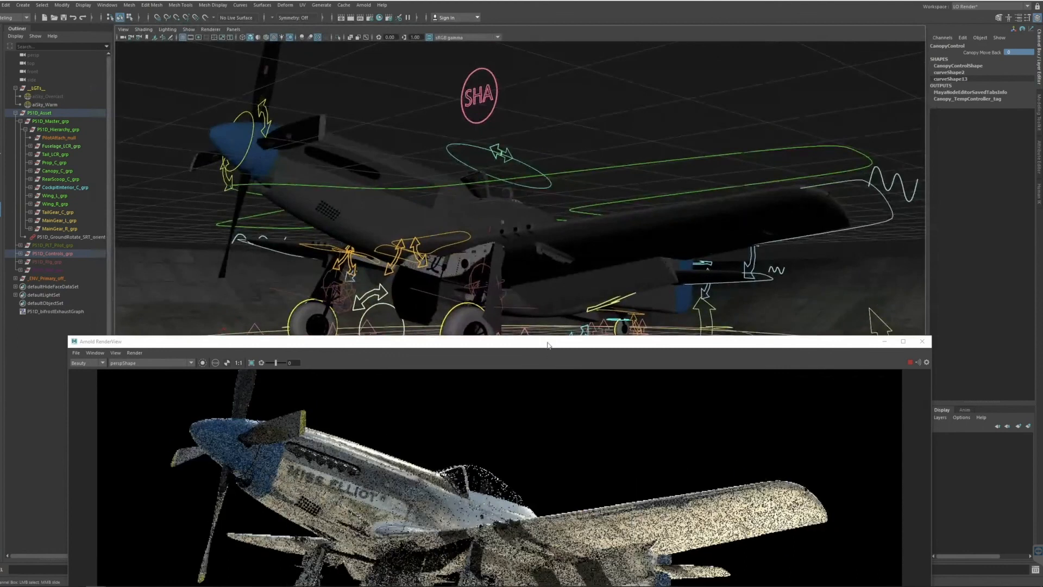
pyautogui.moveTo(548, 344); pyautogui.dragTo(559, 58)
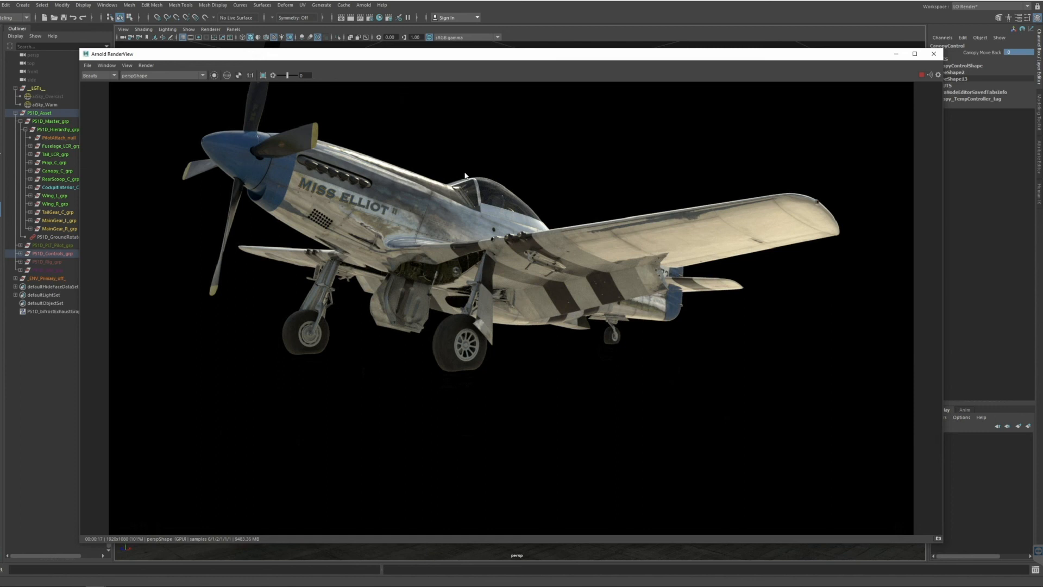
# Step: Close the Arnold RenderView and inspect the rigged aircraft in the viewport from above and from a front three-quarter angle
pyautogui.click(933, 53)
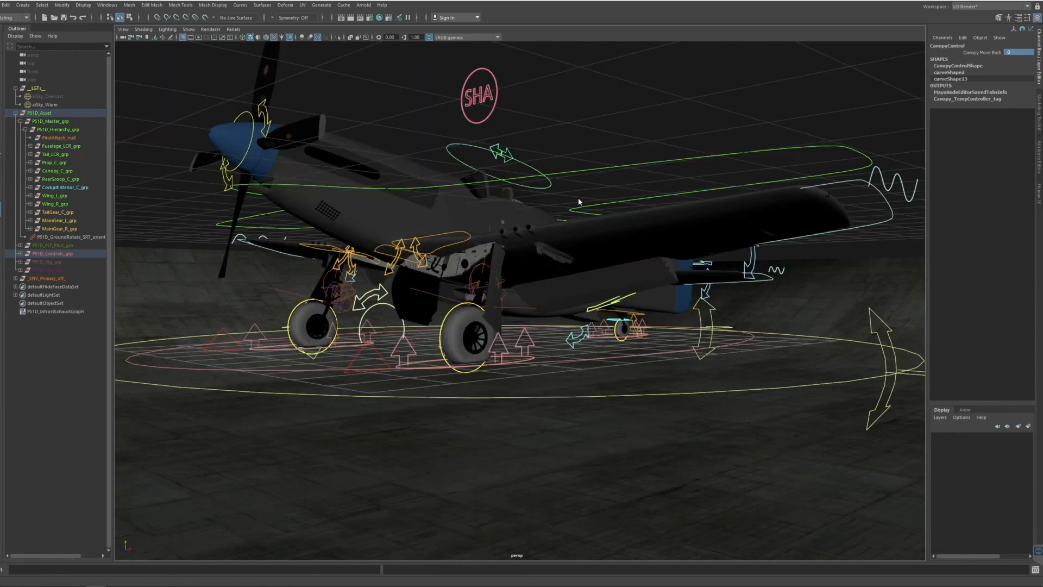
pyautogui.moveTo(565, 209)
pyautogui.keyDown('alt'); pyautogui.mouseDown()
pyautogui.moveTo(559, 218)
pyautogui.moveTo(568, 198)
pyautogui.mouseUp(); pyautogui.keyUp('alt')
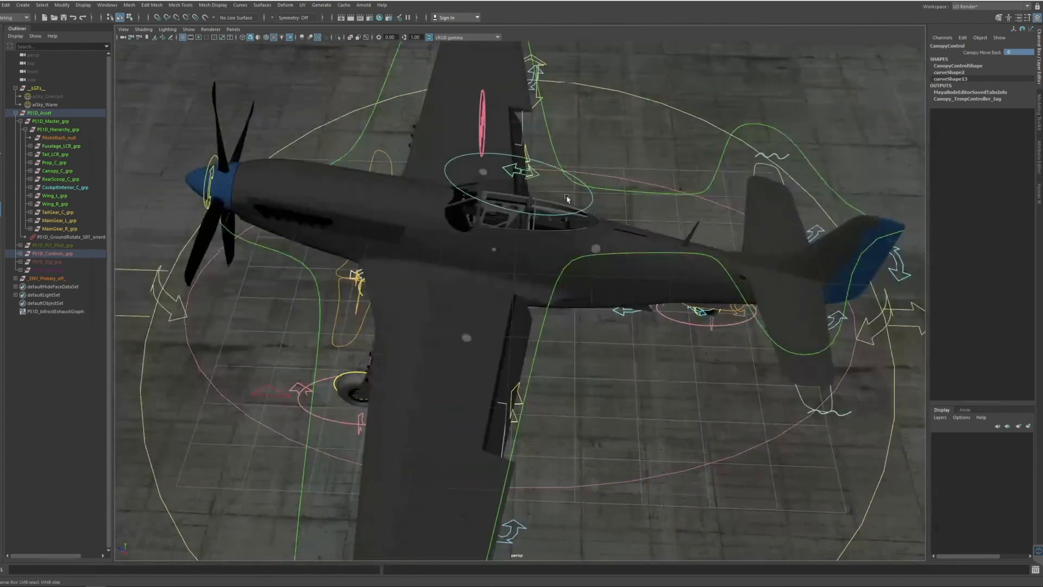
pyautogui.keyDown('alt'); pyautogui.moveTo(488, 238); pyautogui.dragTo(463, 263); pyautogui.keyUp('alt')
pyautogui.keyDown('alt'); pyautogui.moveTo(463, 263); pyautogui.dragTo(512, 278, button='right'); pyautogui.keyUp('alt')
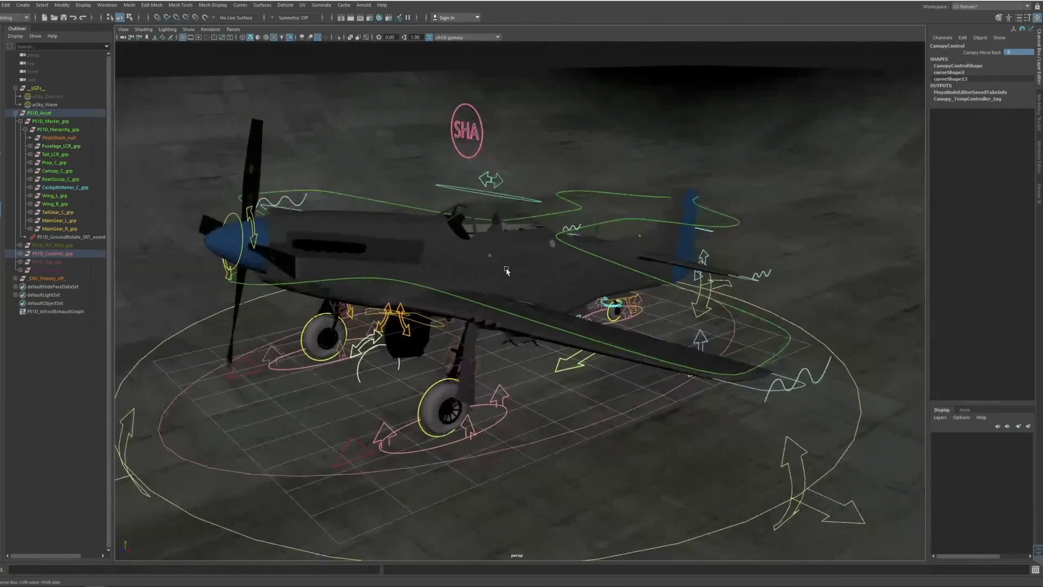